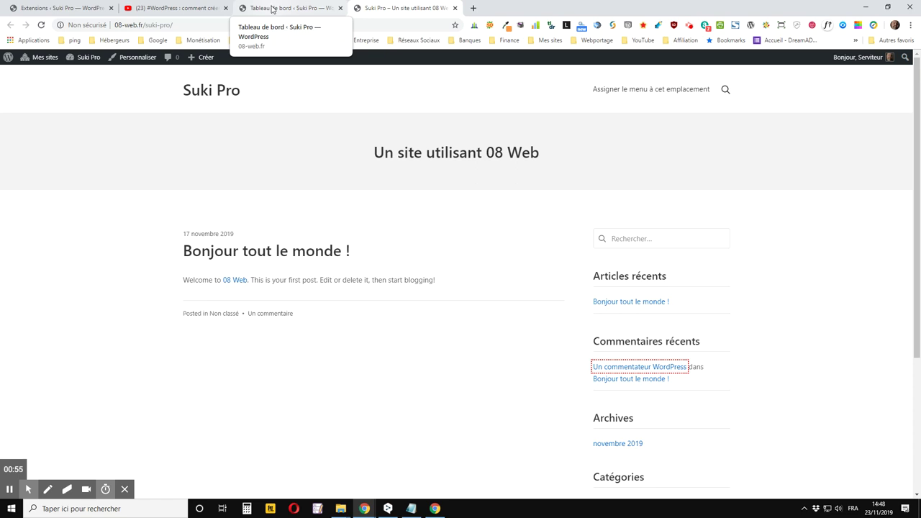
# - Open the Suki Pro site's Customizer in a separate browser tab and display its header (En-tête) settings
pyautogui.click(270, 7)
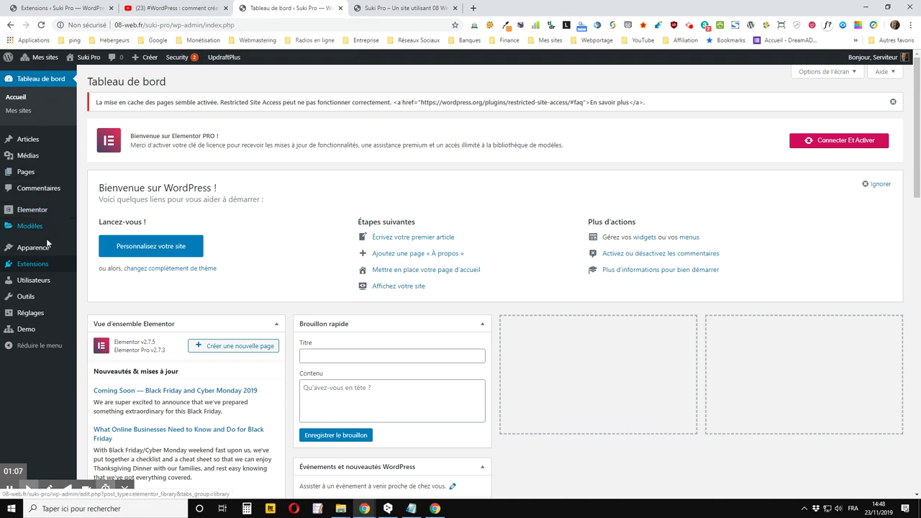
pyautogui.moveTo(39, 249)
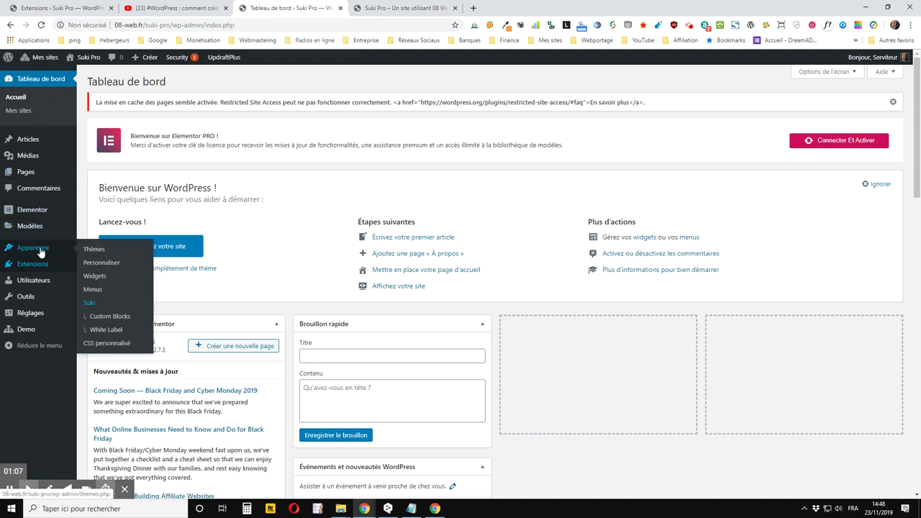
pyautogui.middleClick(107, 266)
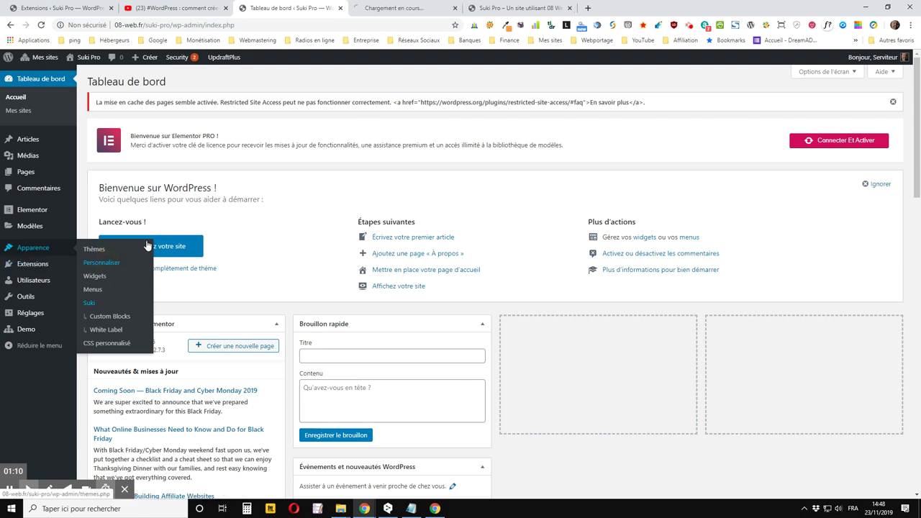
pyautogui.click(429, 6)
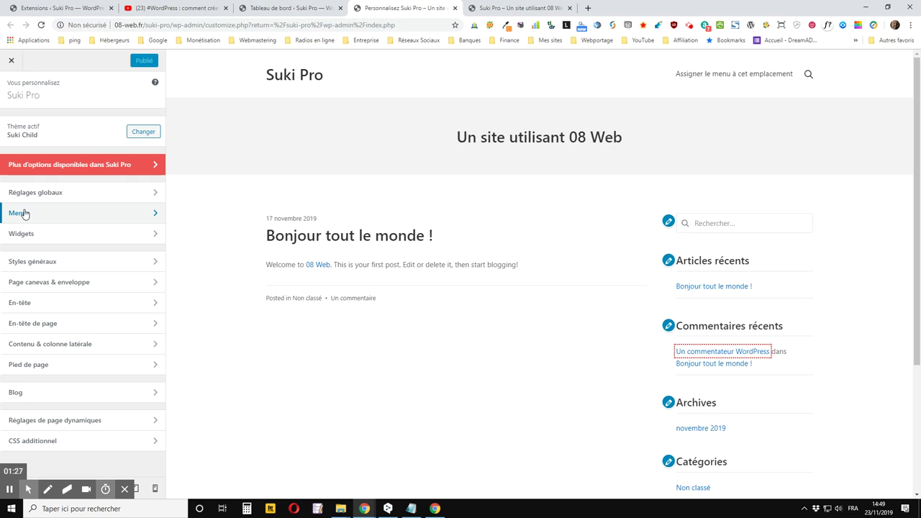
pyautogui.click(51, 302)
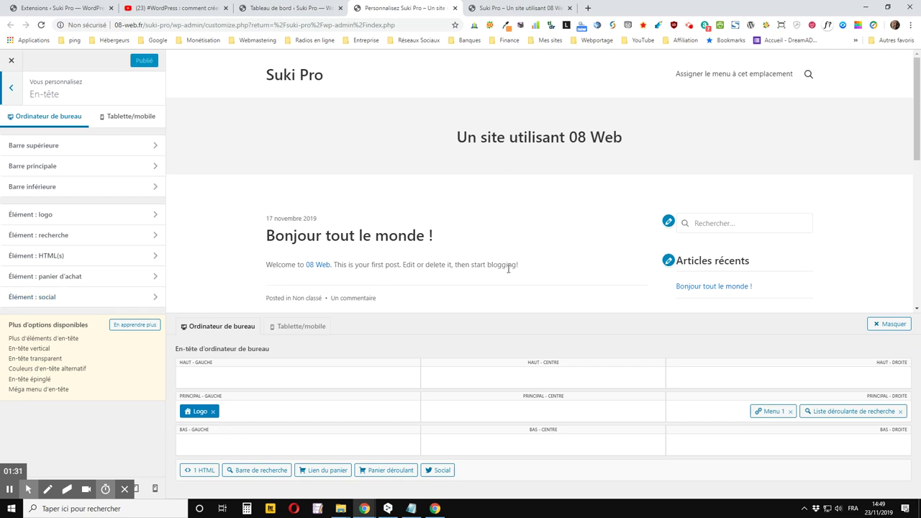
pyautogui.scroll(-2, 507, 280)
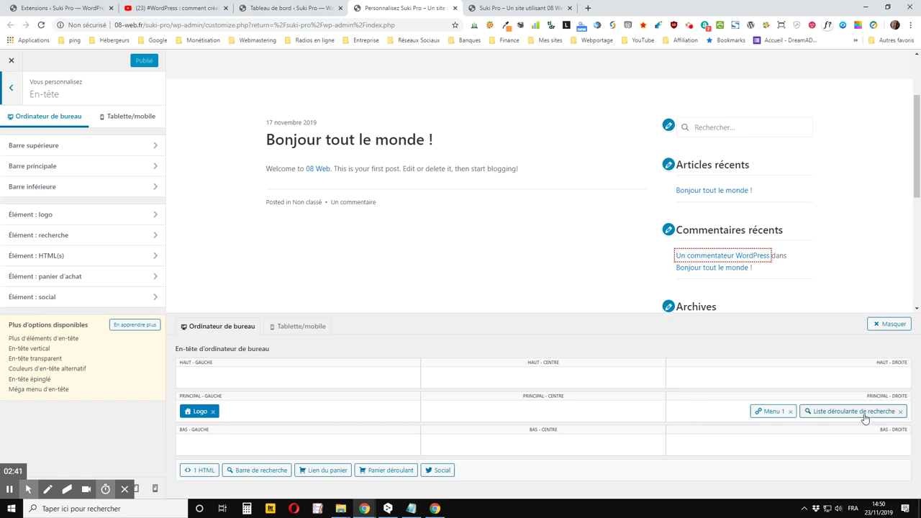
# - Test opening and closing the header's search dropdown on the live Suki Pro site
pyautogui.click(520, 10)
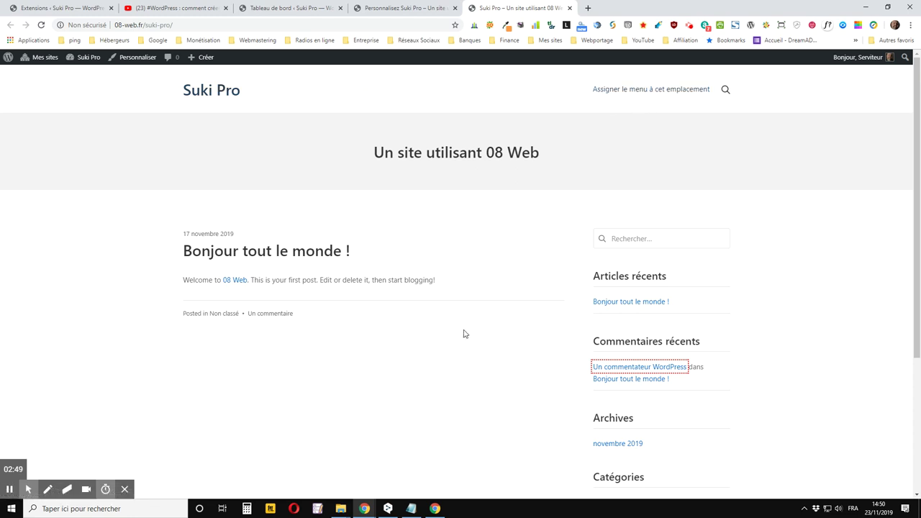
pyautogui.click(726, 90)
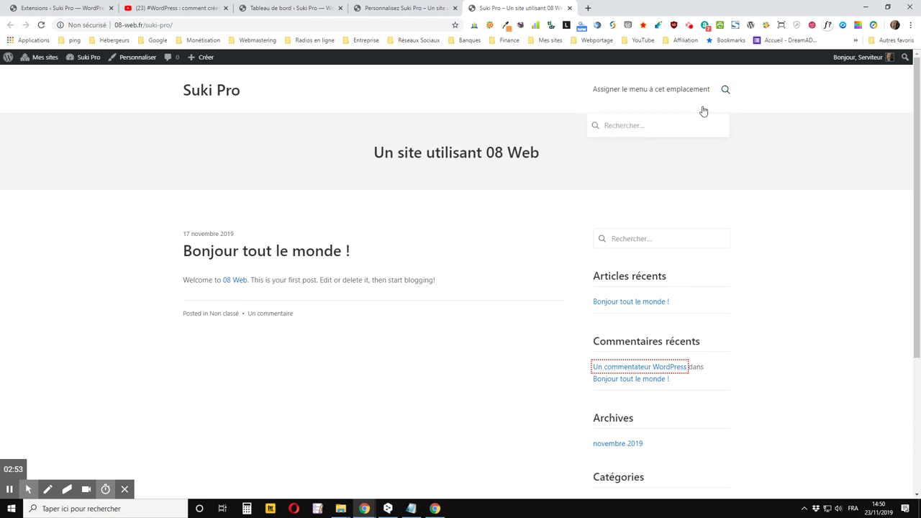
pyautogui.click(726, 91)
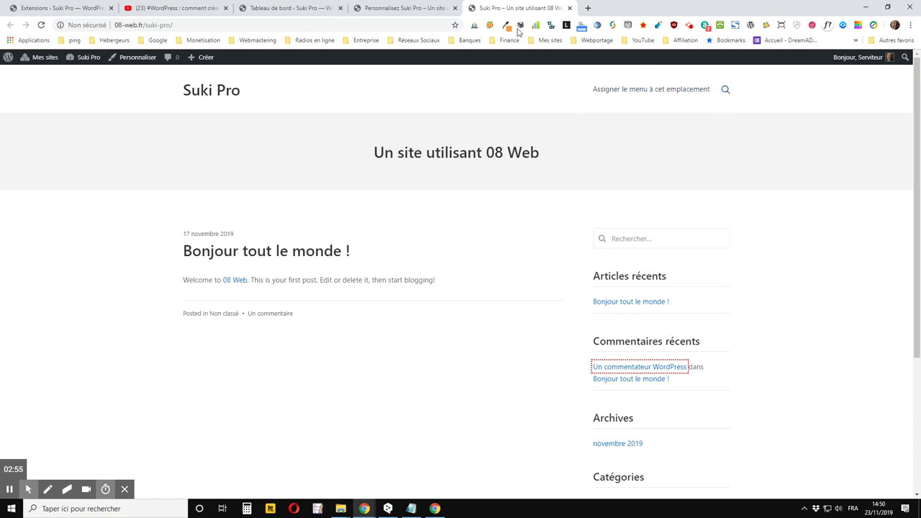
# - Return to the Customizer and review the header logo element's settings
pyautogui.click(383, 9)
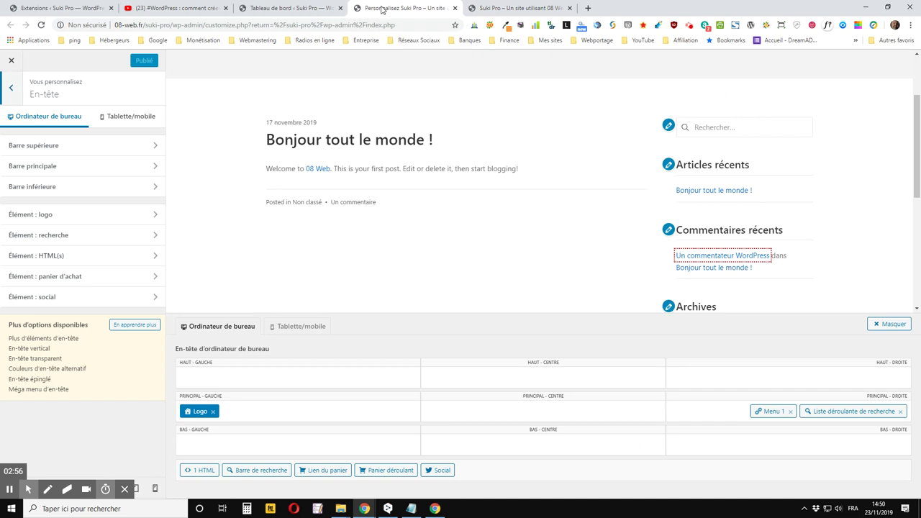
pyautogui.click(208, 419)
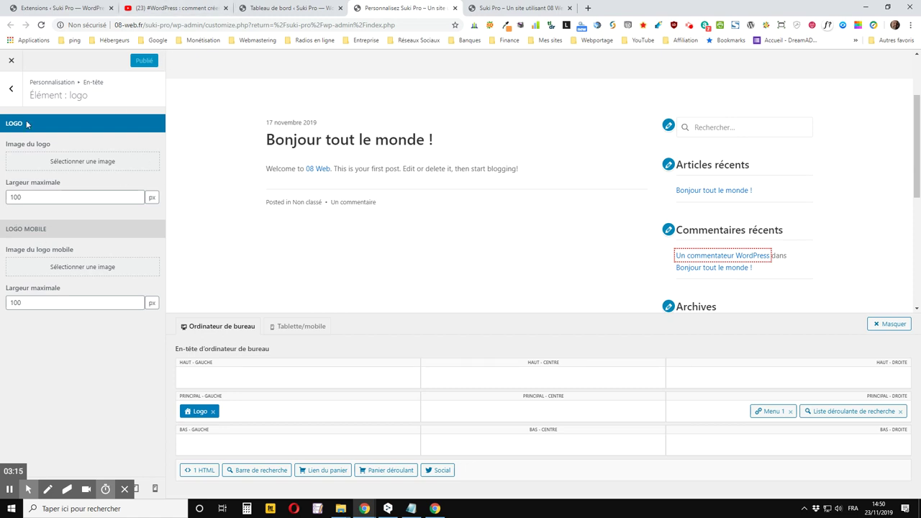
pyautogui.click(11, 90)
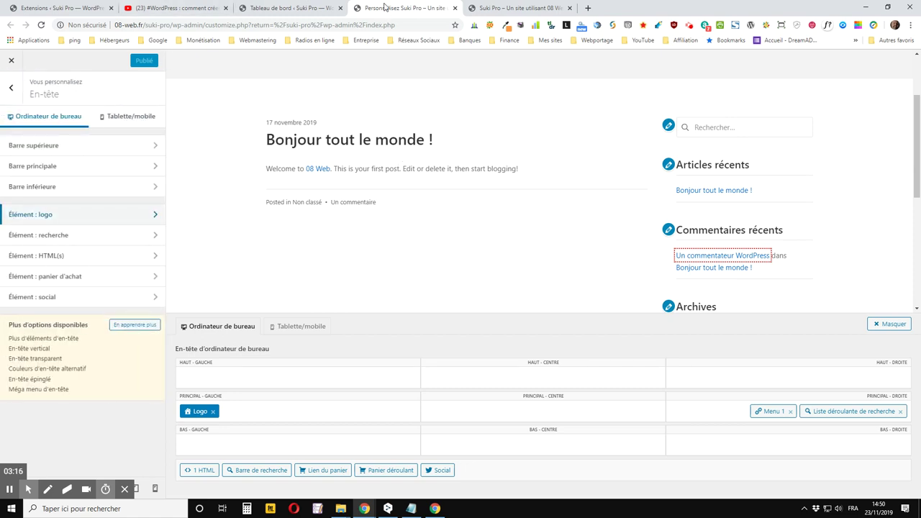
# - From the WordPress dashboard, open the form for adding a new Elementor template in a separate browser tab
pyautogui.click(289, 8)
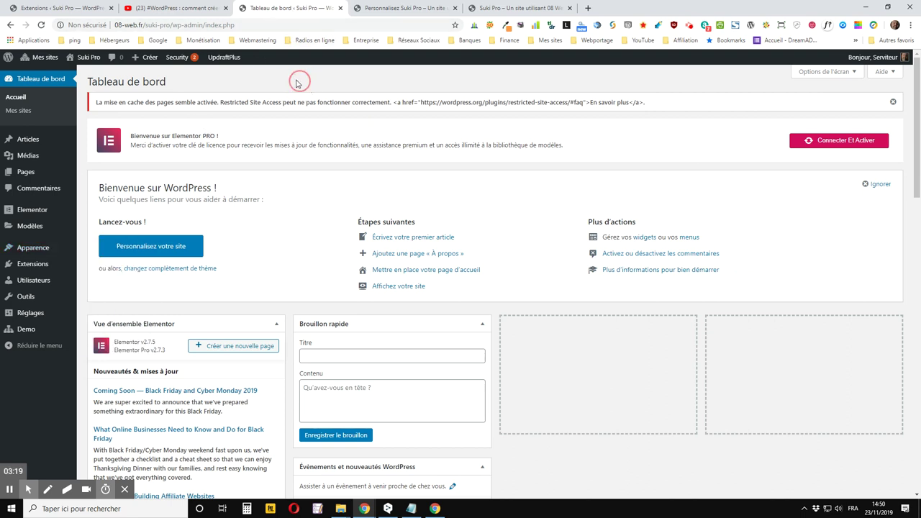
pyautogui.moveTo(6, 331)
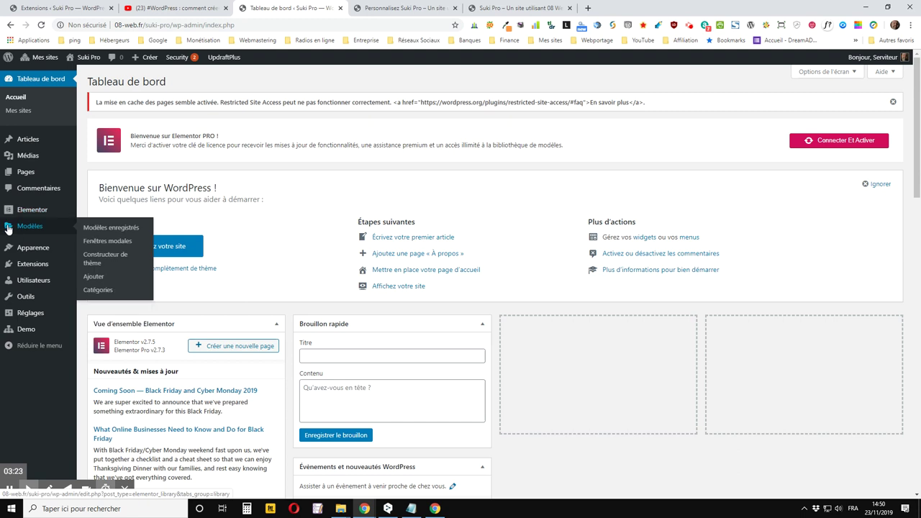
pyautogui.moveTo(25, 231)
pyautogui.middleClick(94, 280)
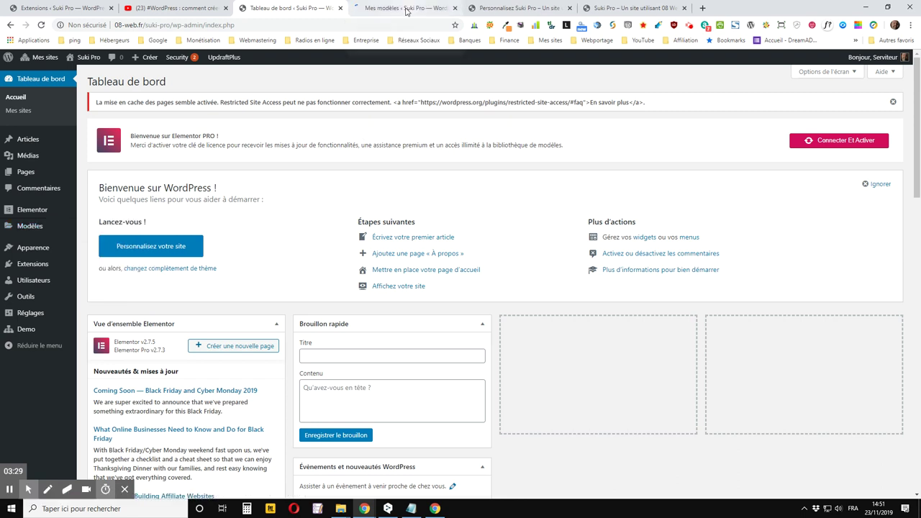
pyautogui.click(405, 8)
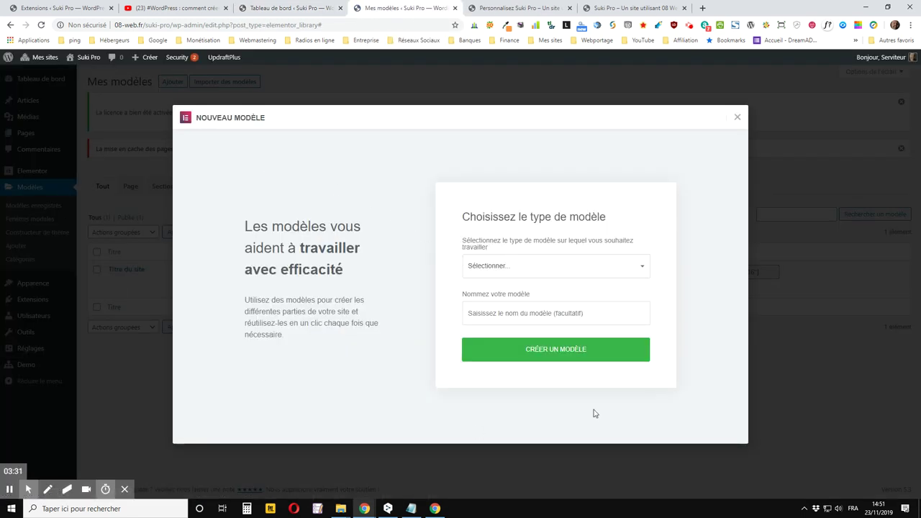
# - Create a Section template named "Titre personnalisé" and dismiss the block library
pyautogui.click(534, 268)
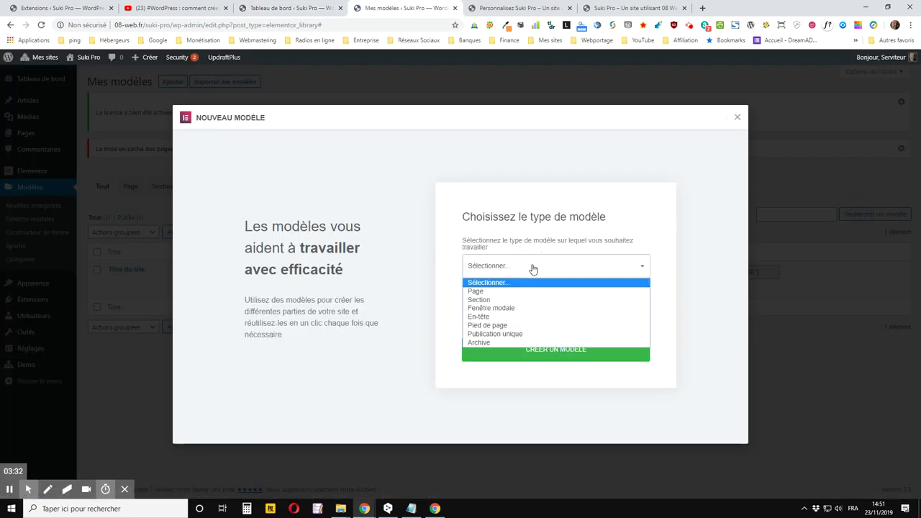
pyautogui.click(482, 299)
pyautogui.click(526, 318)
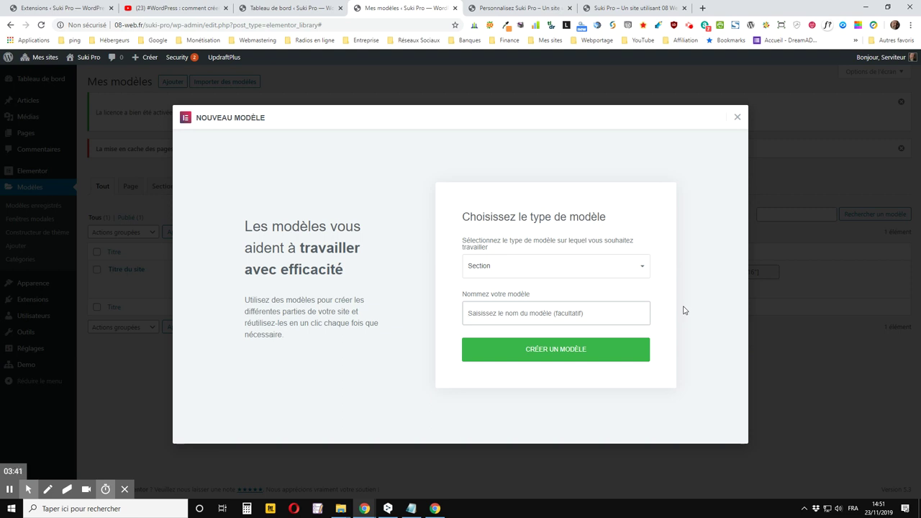
pyautogui.write('Titre ')
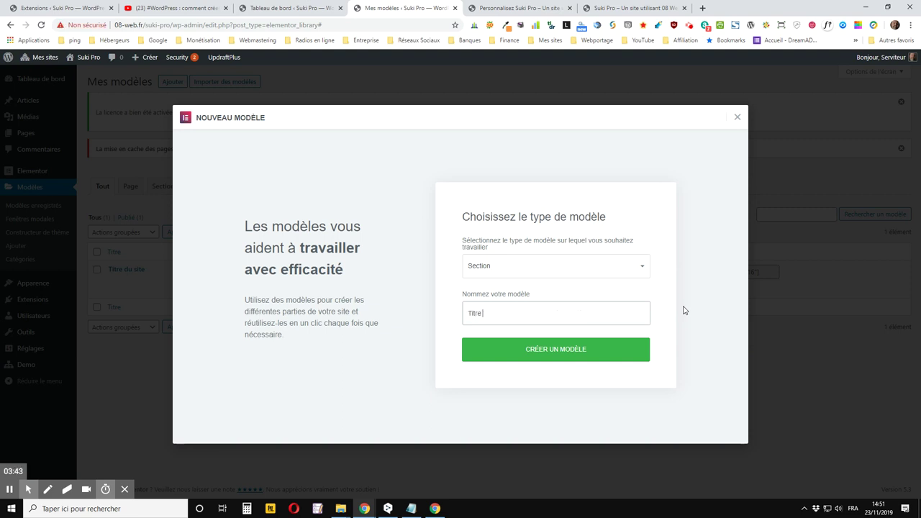
pyautogui.write('personnalisé')
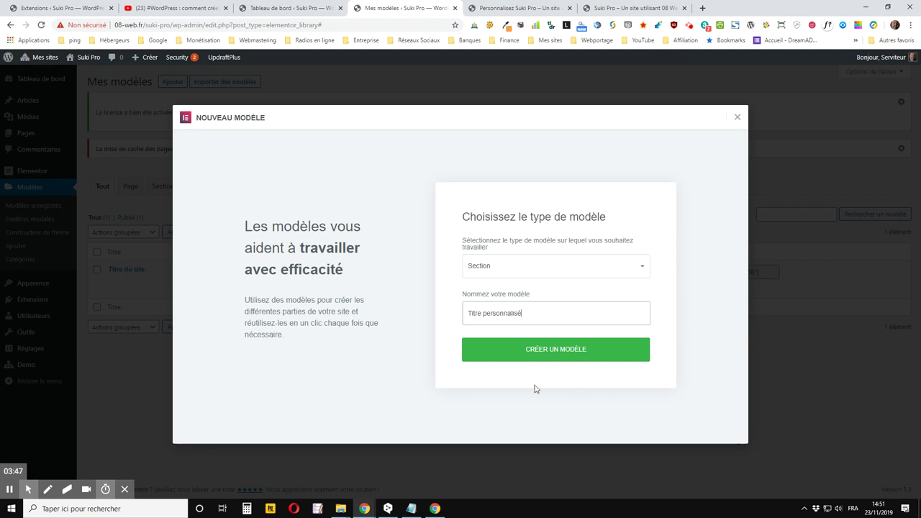
pyautogui.click(552, 351)
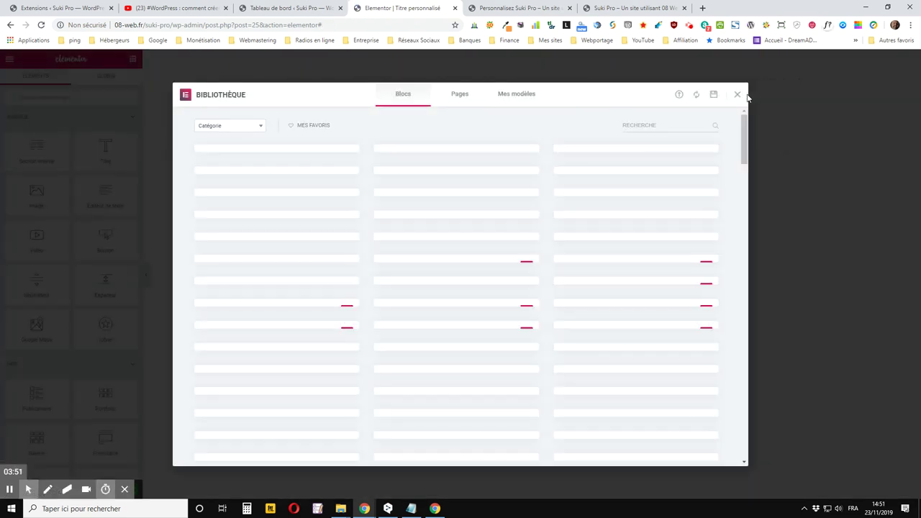
pyautogui.click(738, 94)
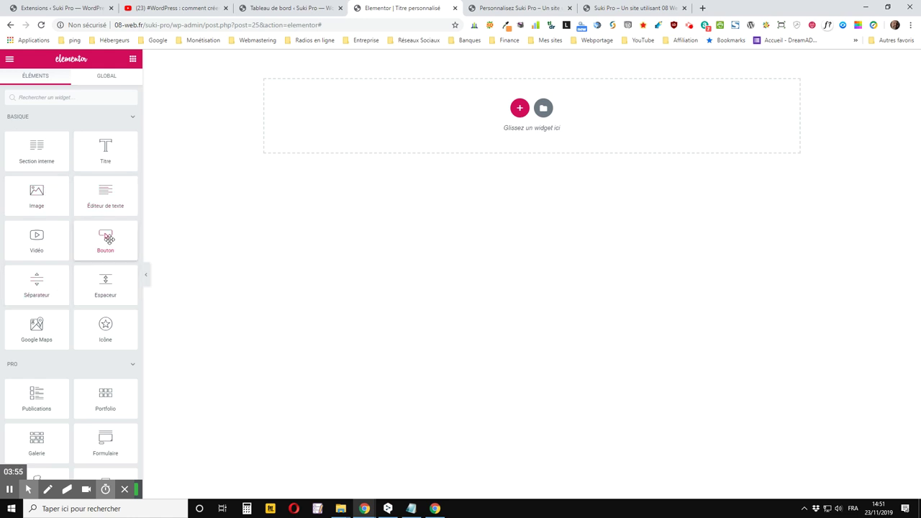
# - Add a Titre widget to the empty template and fill its text dynamically with Titre du site
pyautogui.moveTo(101, 151); pyautogui.dragTo(508, 117)
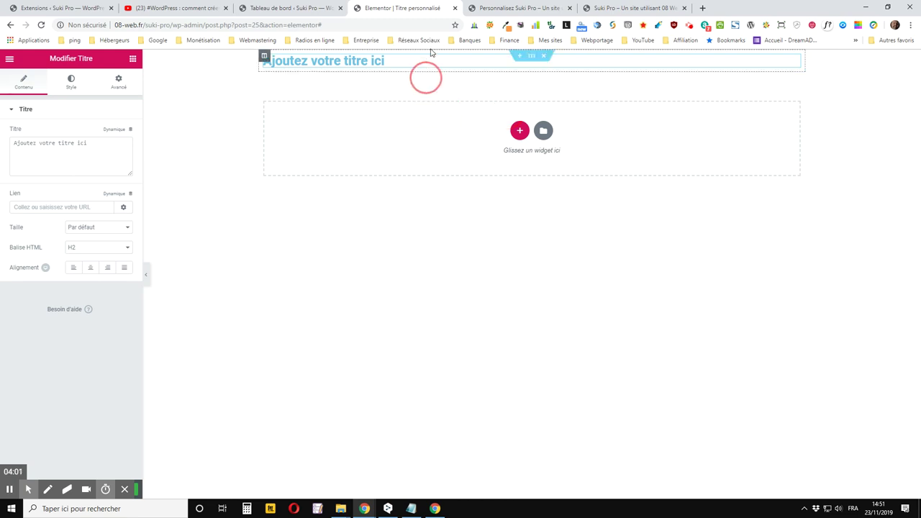
pyautogui.click(129, 134)
pyautogui.scroll(-3, 83, 158)
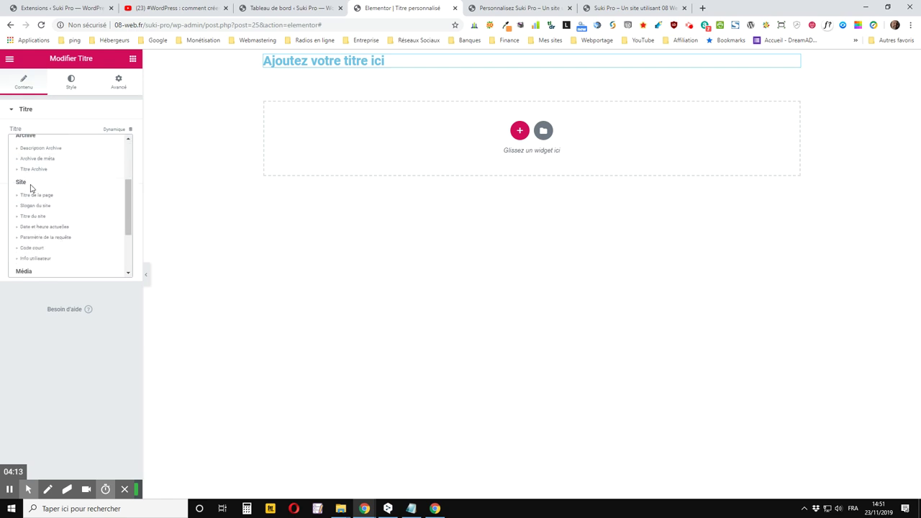
pyautogui.click(30, 217)
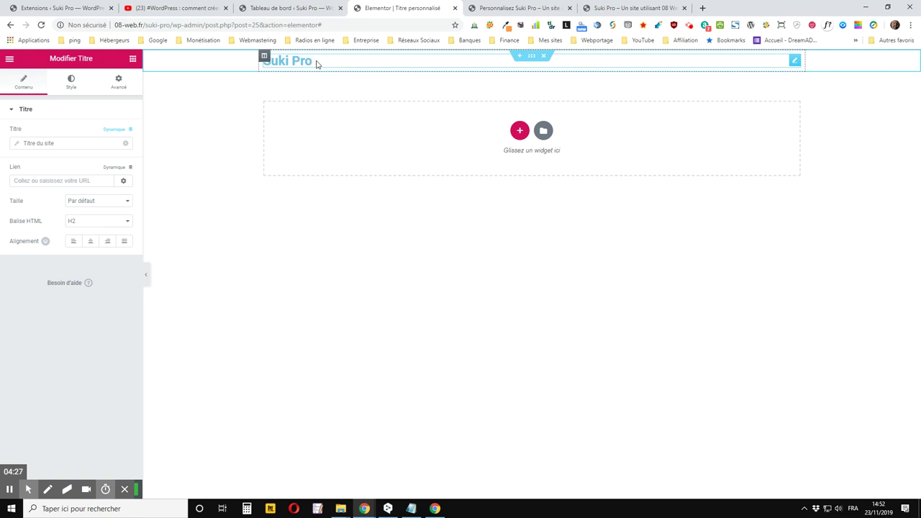
# - Compare left, right and centred alignment for the title, keep it centred, and set its HTML tag to div
pyautogui.click(88, 242)
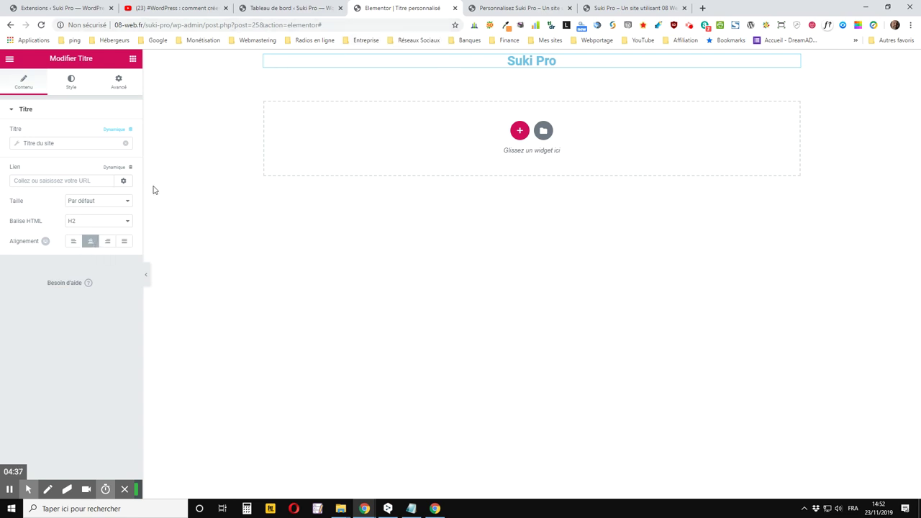
pyautogui.click(74, 242)
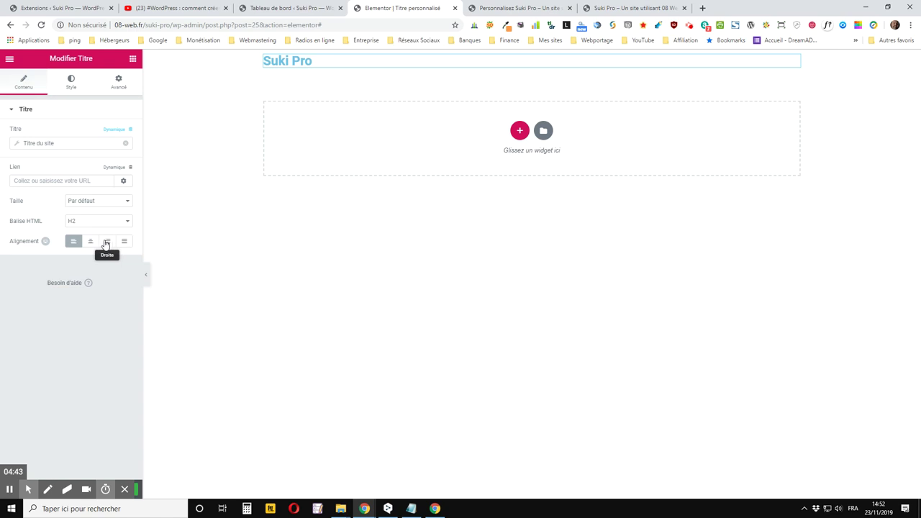
pyautogui.click(107, 241)
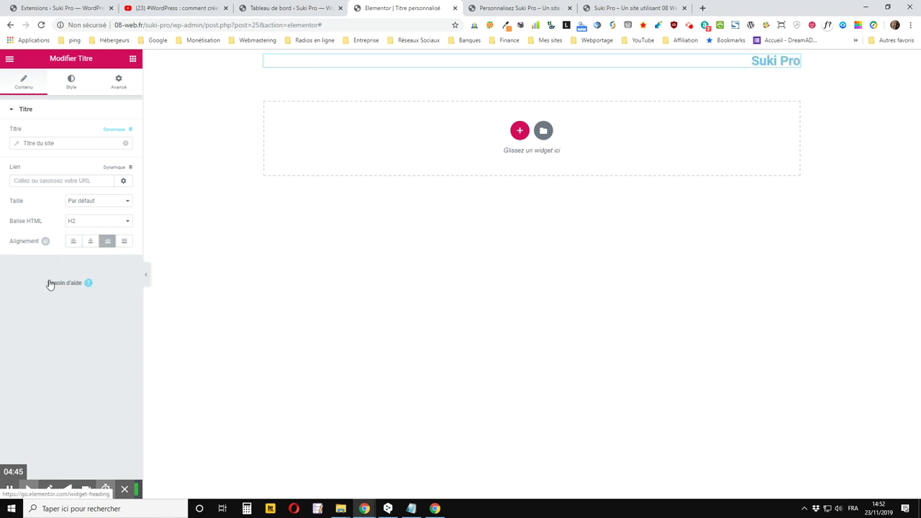
pyautogui.click(86, 244)
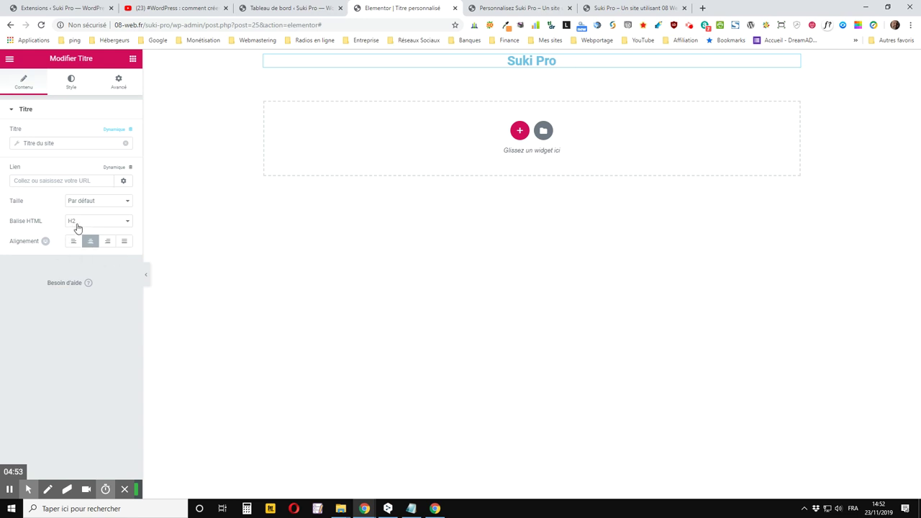
pyautogui.click(71, 223)
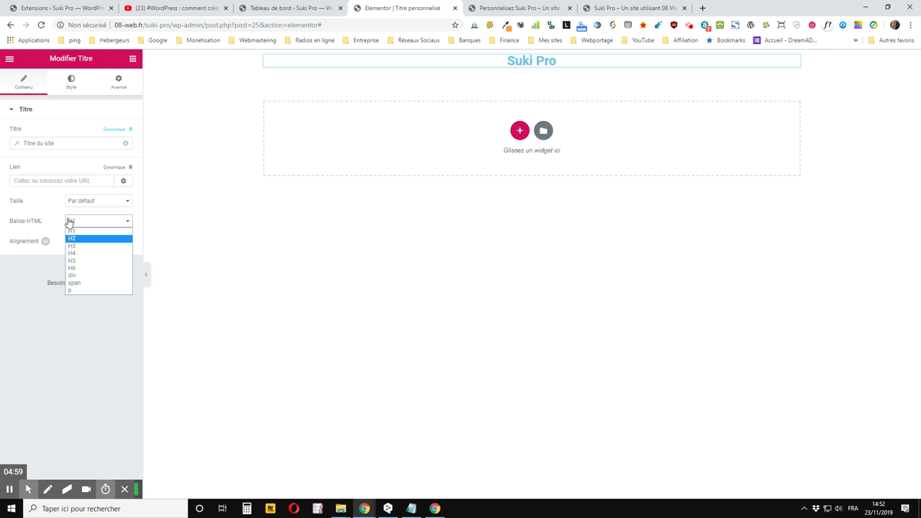
pyautogui.click(83, 276)
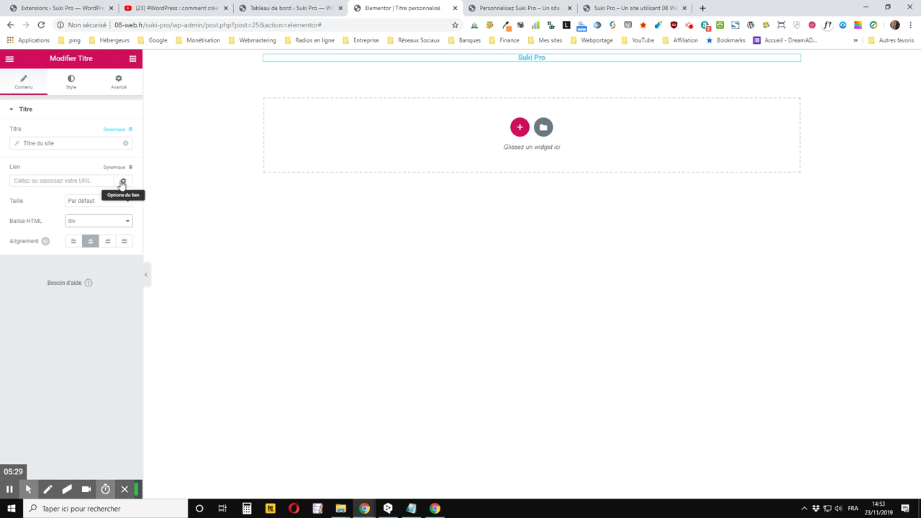
# - Link the title dynamically to URL du site and set its size to XXL
pyautogui.click(130, 168)
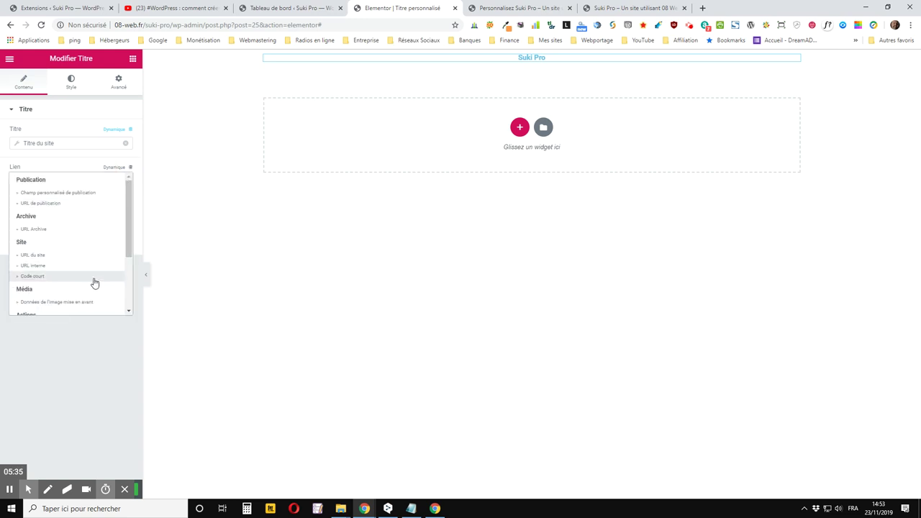
pyautogui.click(34, 259)
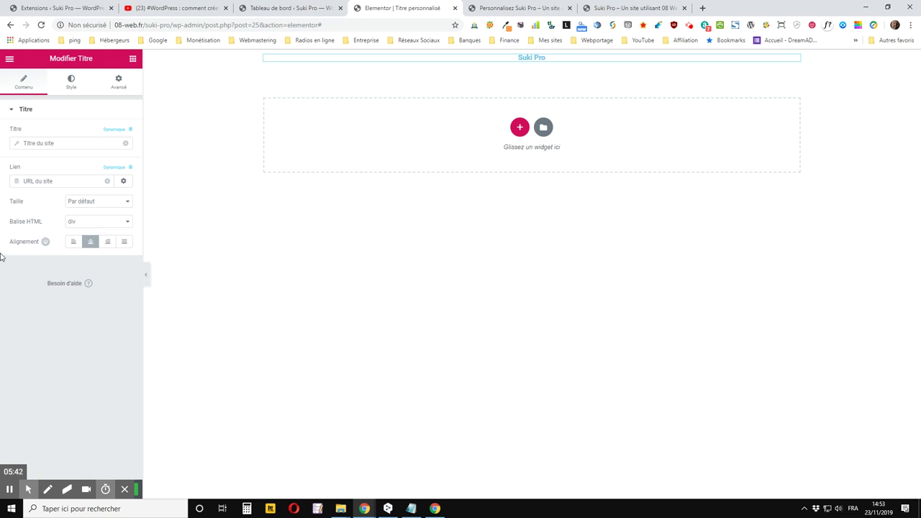
pyautogui.click(98, 202)
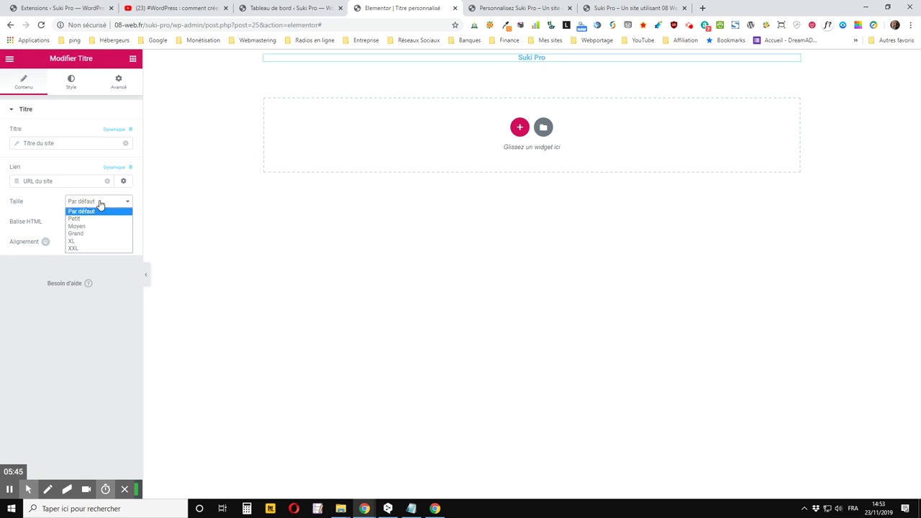
pyautogui.click(94, 248)
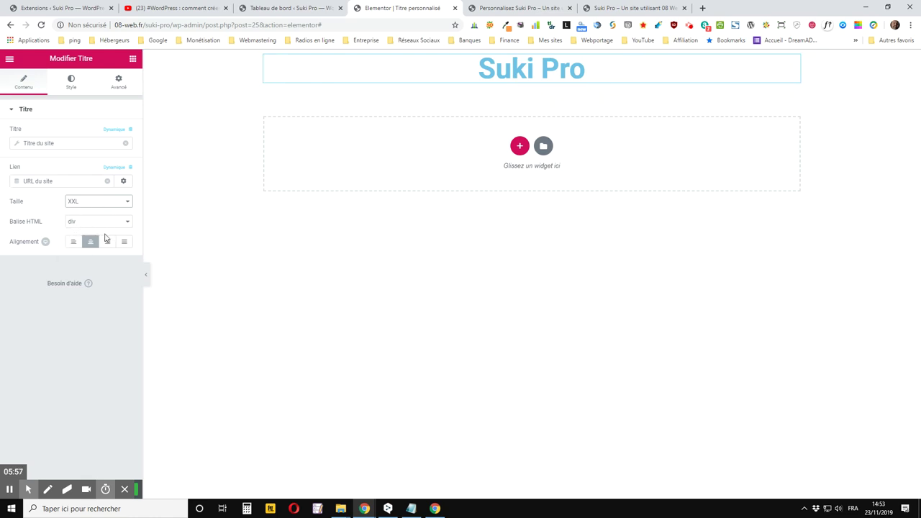
# - Reset the title's size to Par défaut and set its text colour to black (#000000)
pyautogui.click(97, 205)
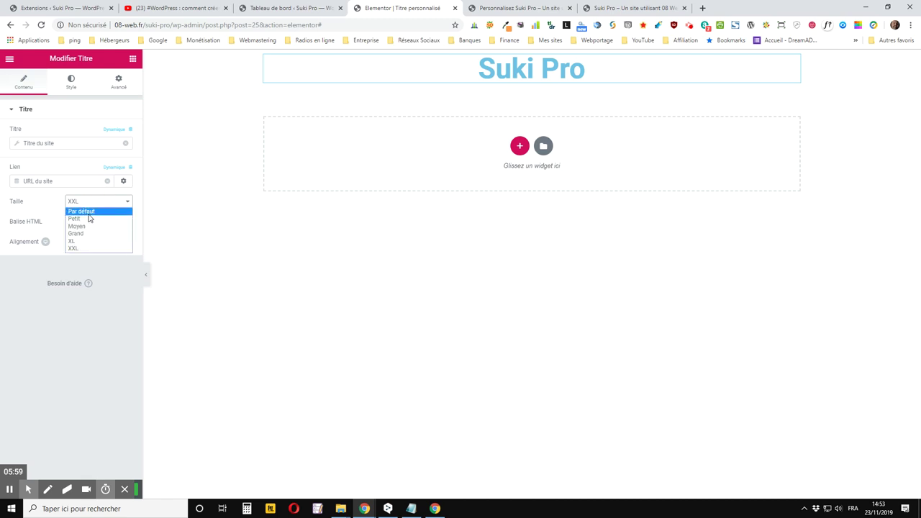
pyautogui.click(85, 213)
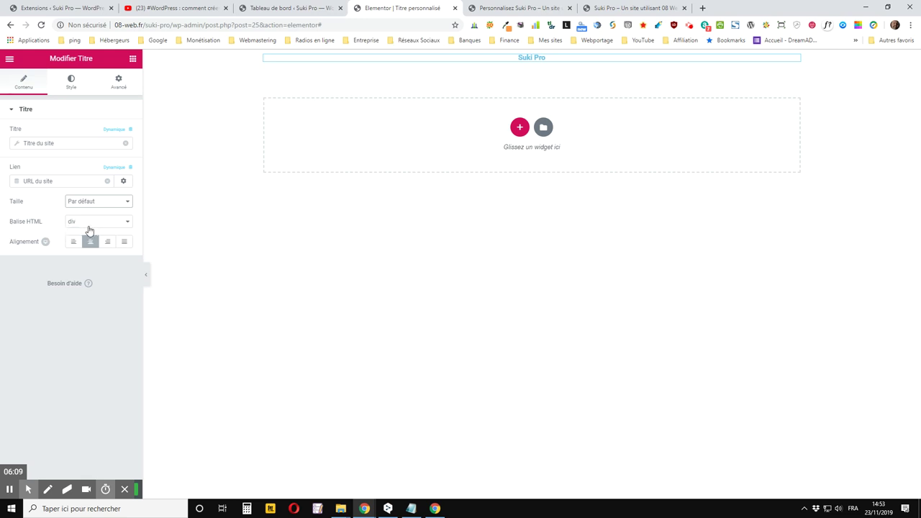
pyautogui.click(70, 81)
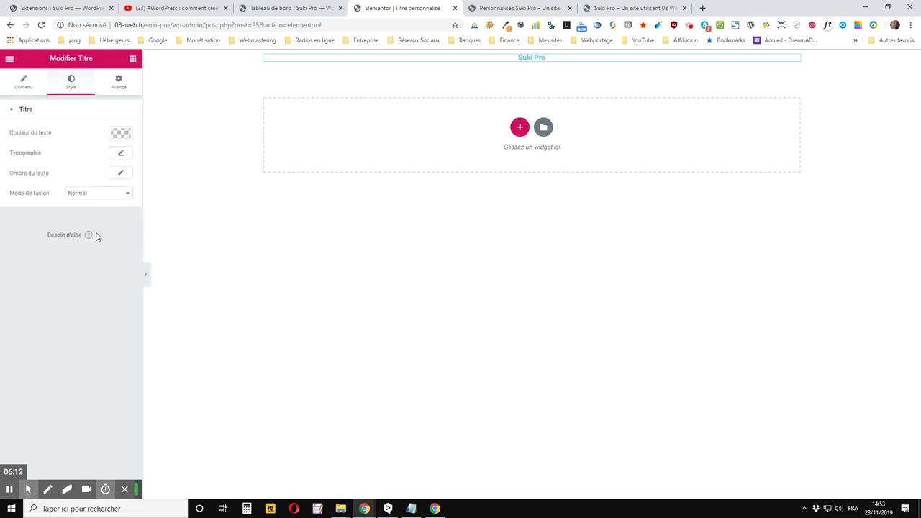
pyautogui.click(121, 134)
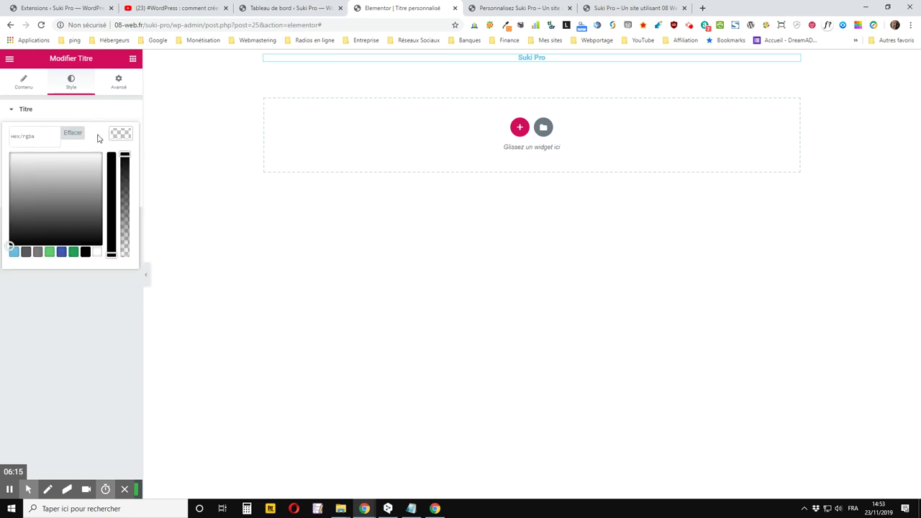
pyautogui.click(85, 253)
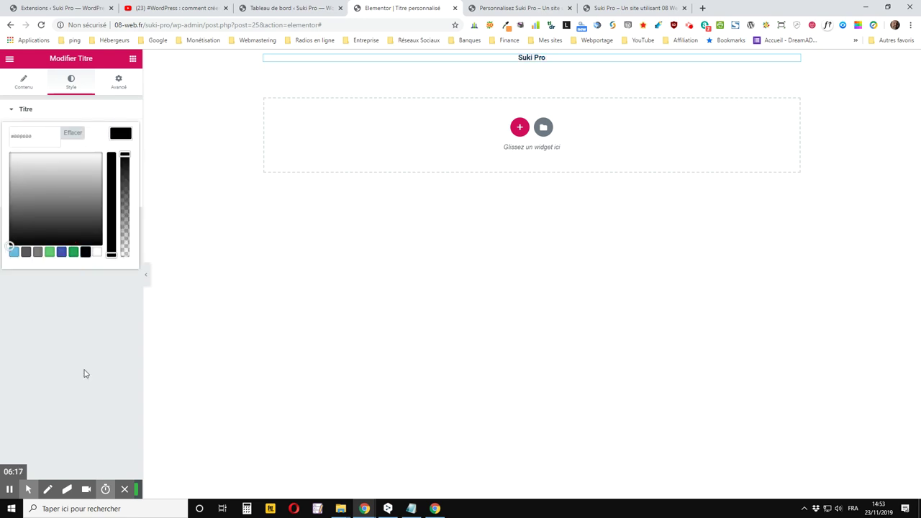
pyautogui.click(120, 136)
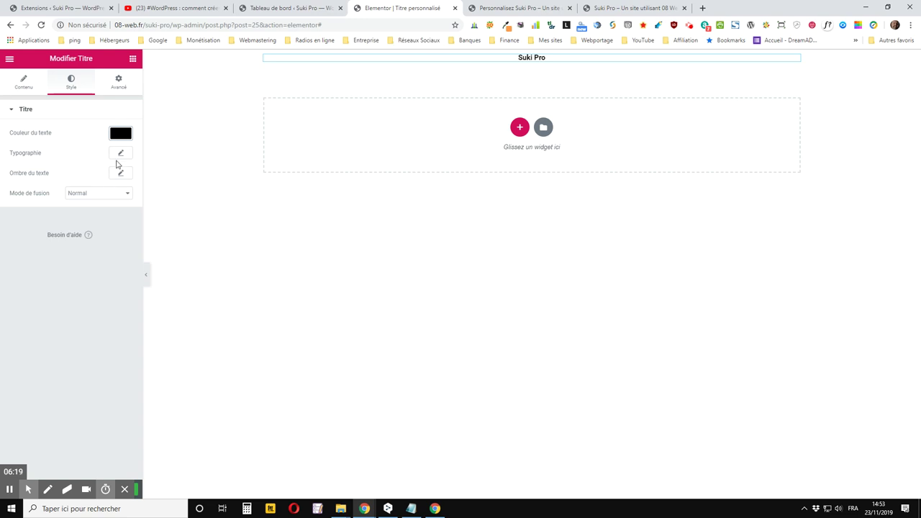
# - Set the title's typography to the Quicksand font family with a size of 50 px
pyautogui.click(120, 153)
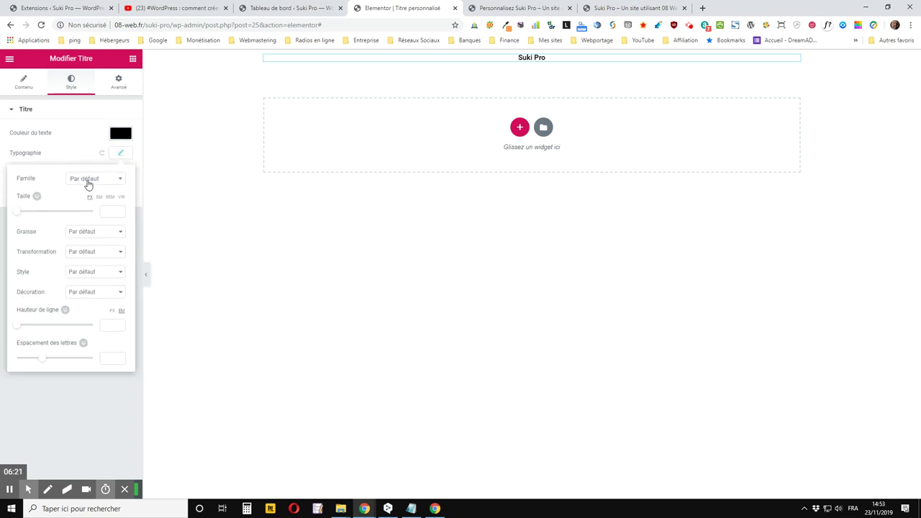
pyautogui.click(87, 182)
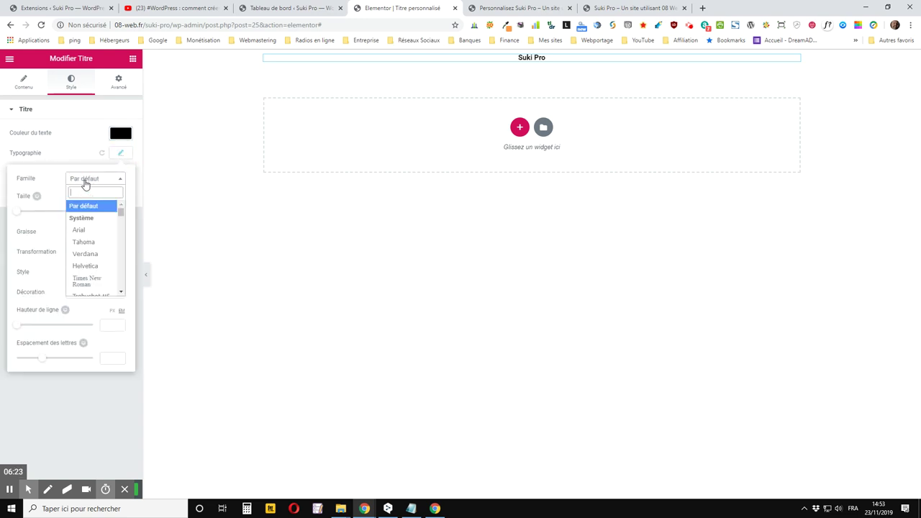
pyautogui.write('quic')
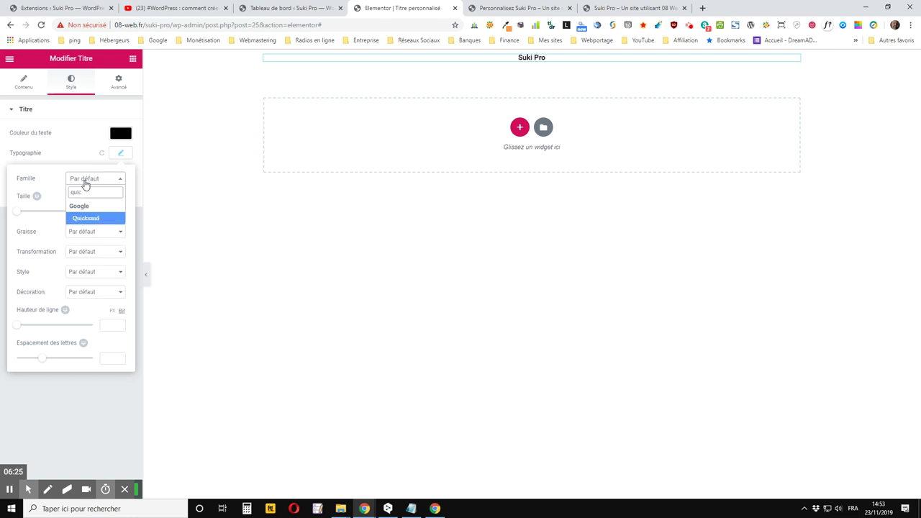
pyautogui.press('Return')
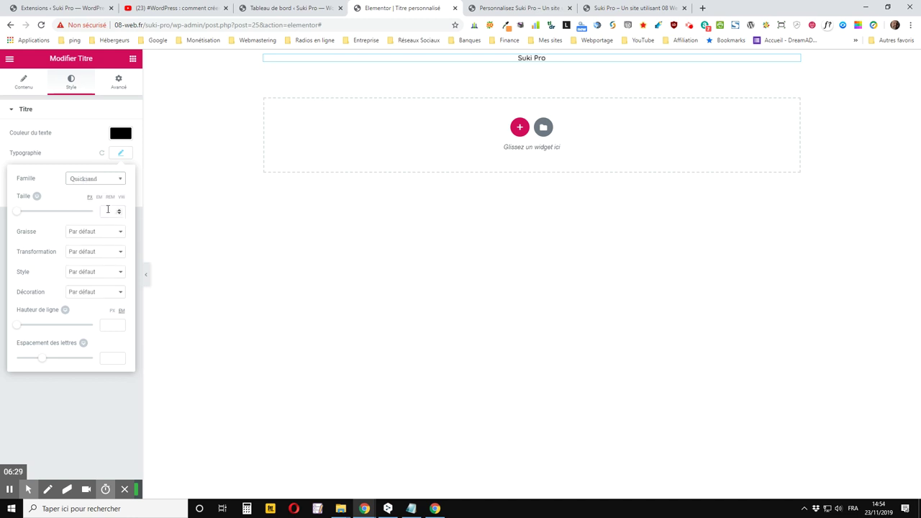
pyautogui.click(108, 209)
pyautogui.write('50')
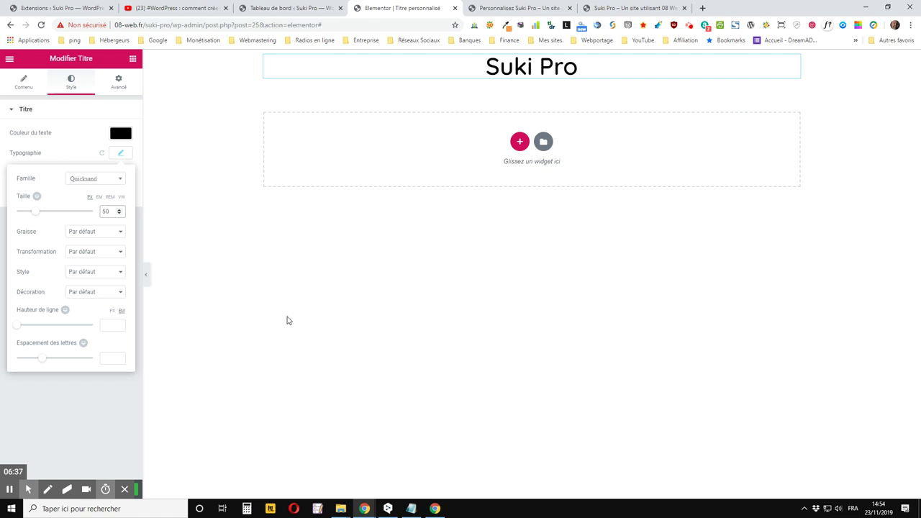
pyautogui.press('Tab')
# - Make the title Bold, compare the Majuscule and Minuscule transformations, and set the transformation to Capitaliser
pyautogui.click(81, 233)
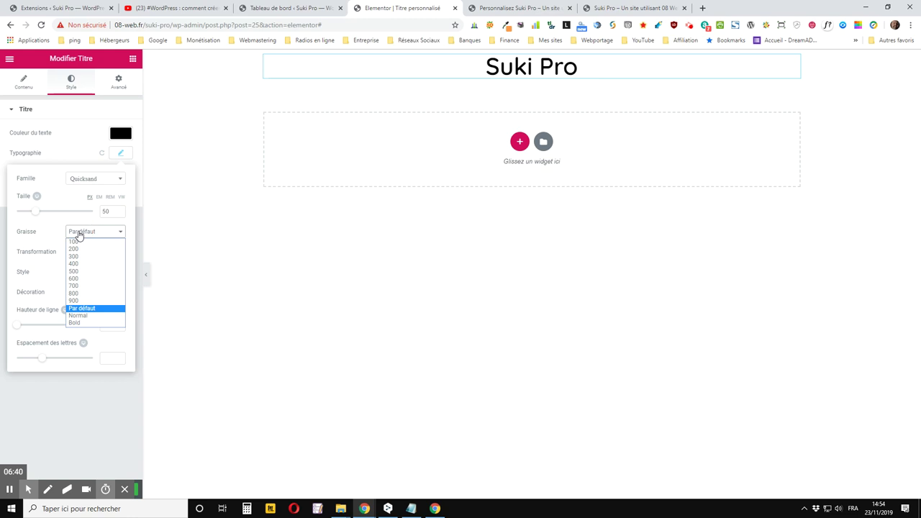
pyautogui.click(76, 324)
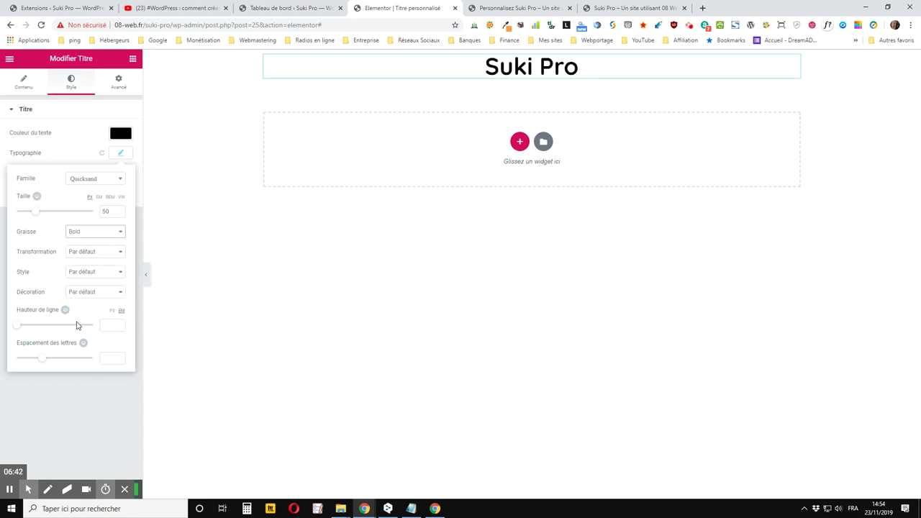
pyautogui.click(97, 257)
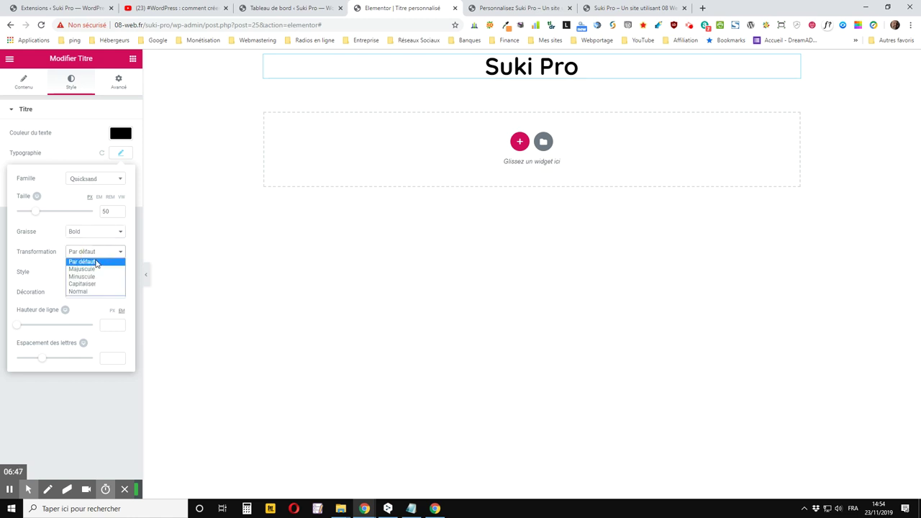
pyautogui.click(96, 269)
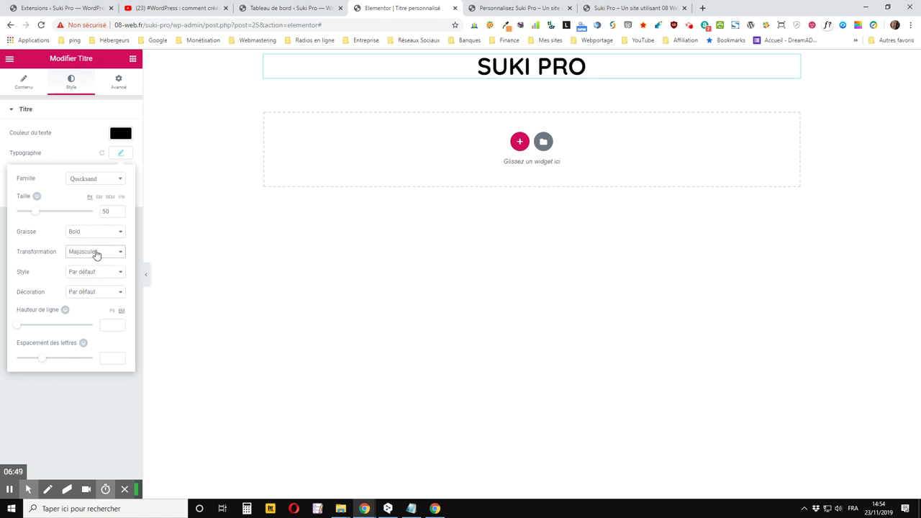
pyautogui.click(94, 253)
pyautogui.click(92, 278)
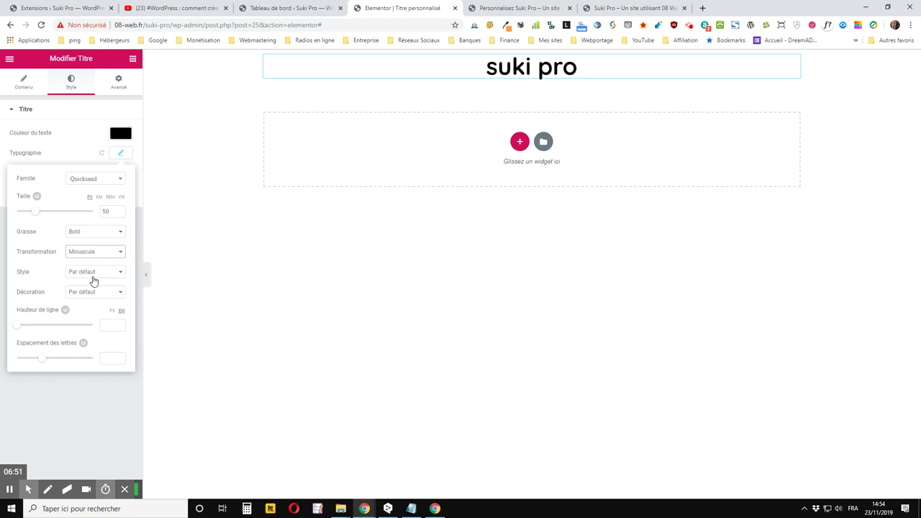
pyautogui.click(97, 254)
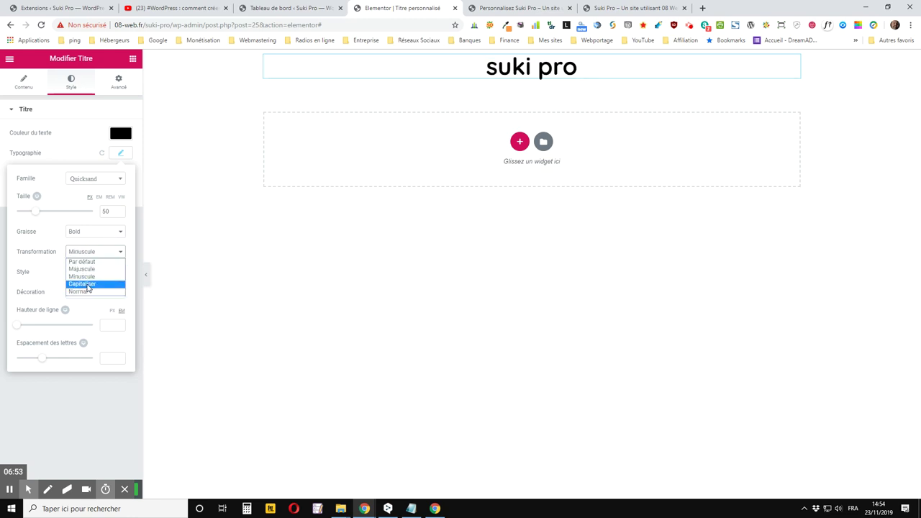
pyautogui.click(90, 284)
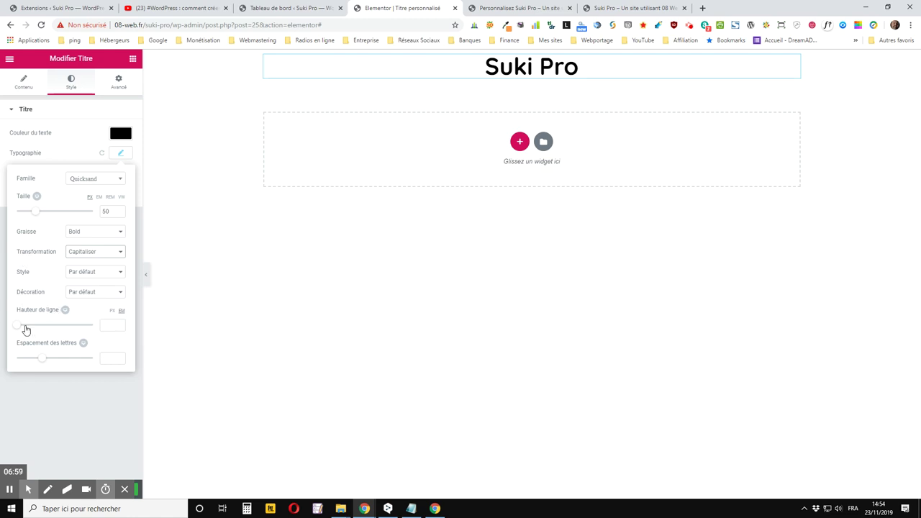
# - Set the title's line height to 1.7 em and its letter spacing to 3
pyautogui.moveTo(20, 329)
pyautogui.mouseDown()
pyautogui.moveTo(52, 331)
pyautogui.moveTo(2, 327)
pyautogui.mouseUp()
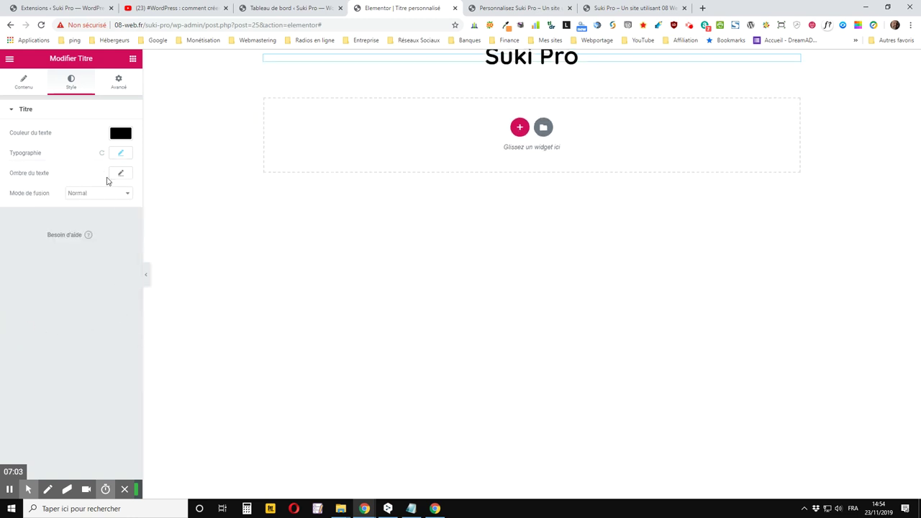
pyautogui.click(117, 154)
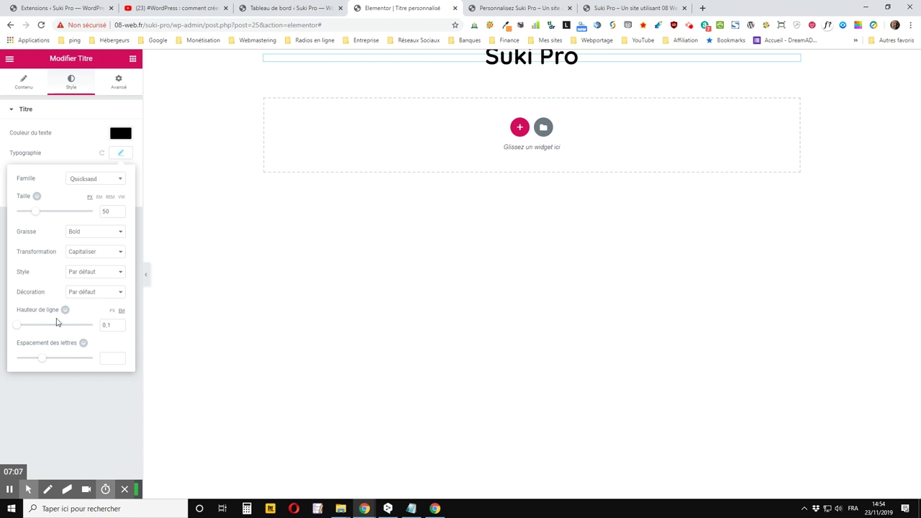
pyautogui.moveTo(20, 328); pyautogui.dragTo(31, 329)
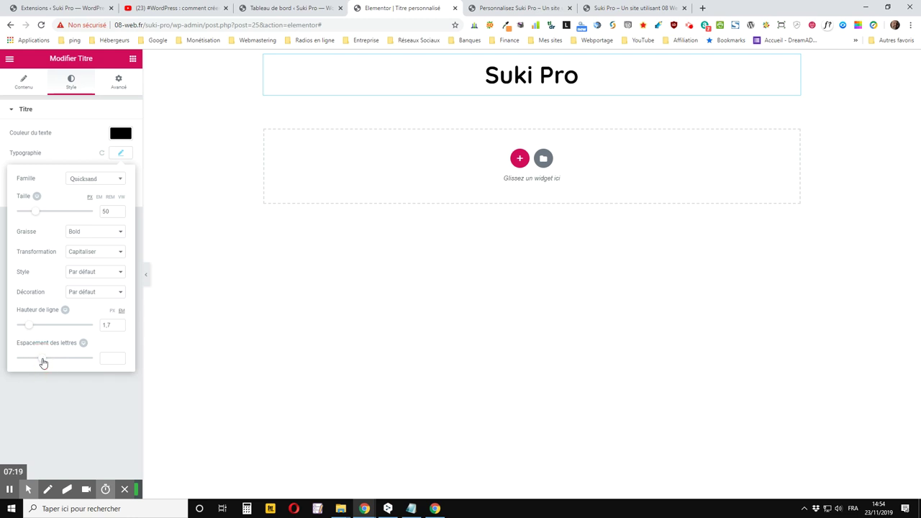
pyautogui.moveTo(43, 363)
pyautogui.mouseDown()
pyautogui.moveTo(27, 360)
pyautogui.moveTo(103, 351)
pyautogui.moveTo(50, 363)
pyautogui.moveTo(57, 362)
pyautogui.mouseUp()
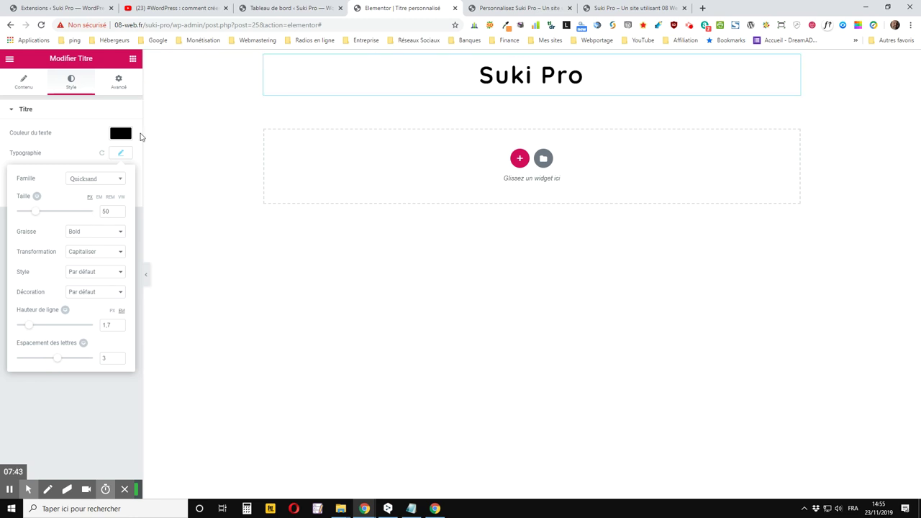
pyautogui.click(72, 113)
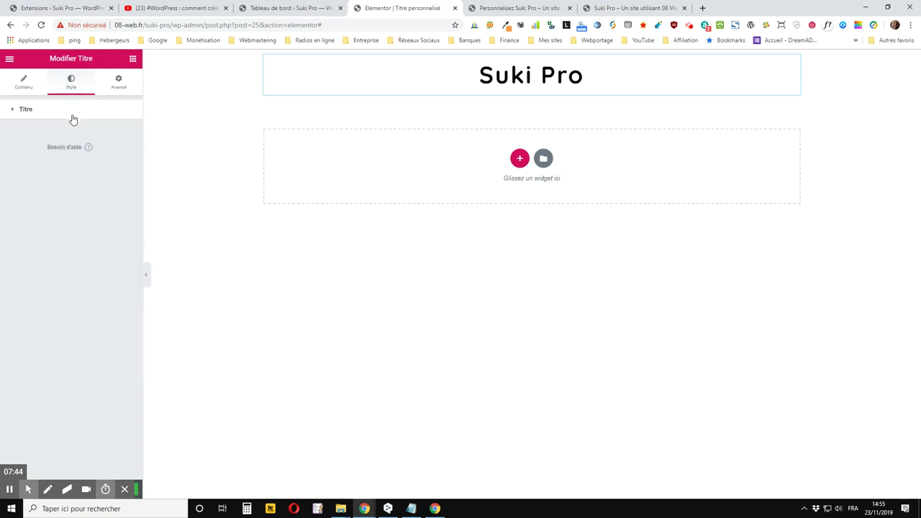
# - Give the title widget a Continue border with a linked width of 2 on all sides
pyautogui.click(118, 86)
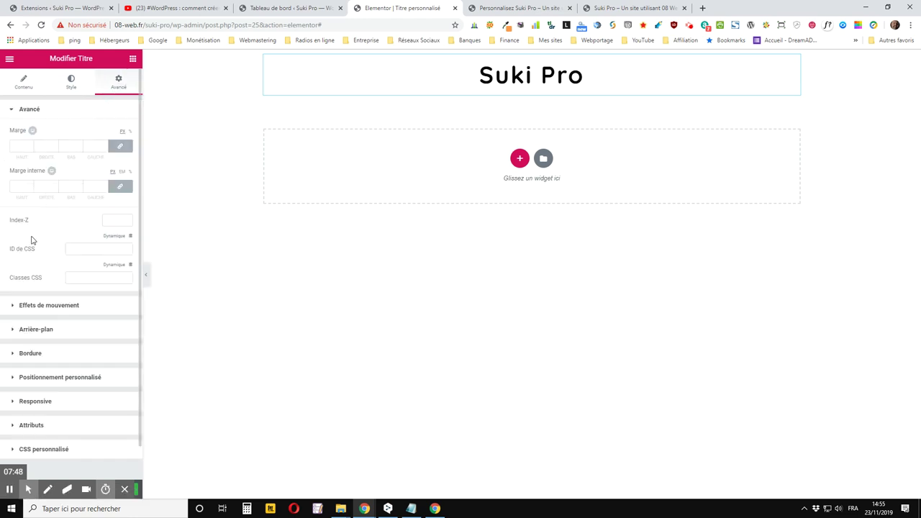
pyautogui.scroll(-1, 30, 242)
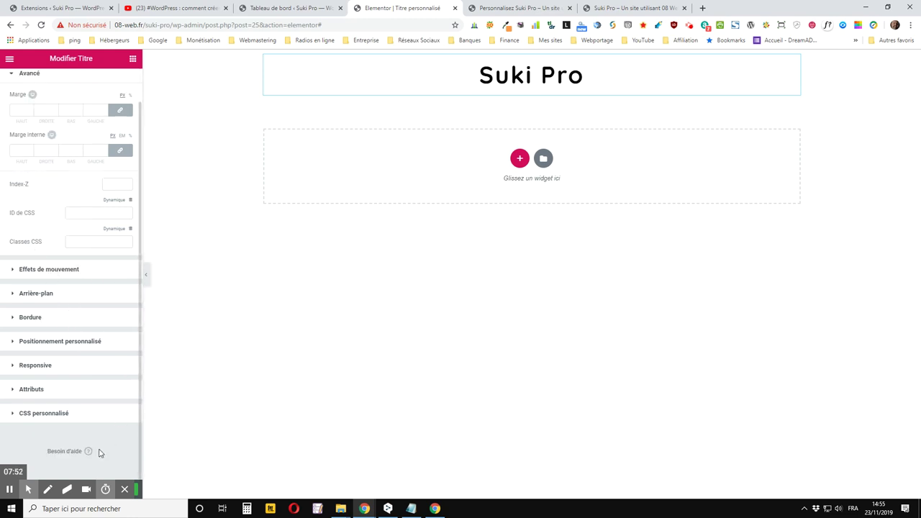
pyautogui.click(30, 317)
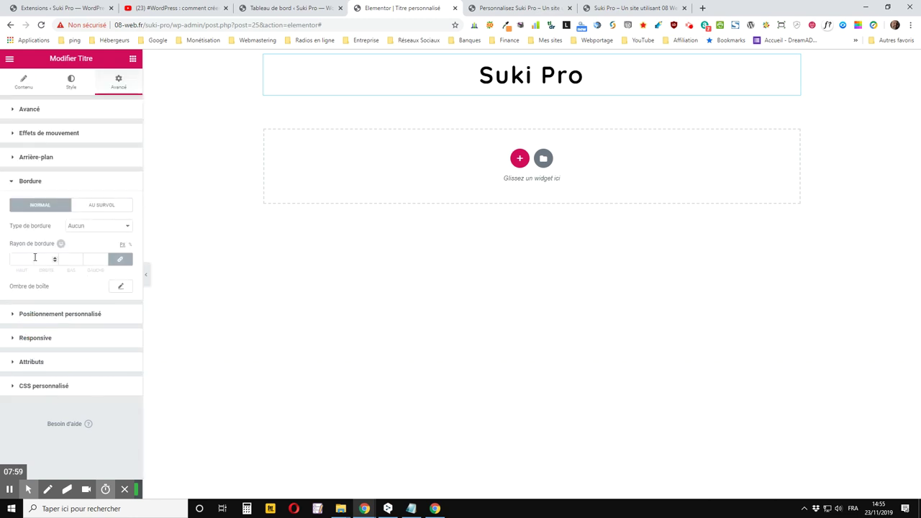
pyautogui.click(96, 229)
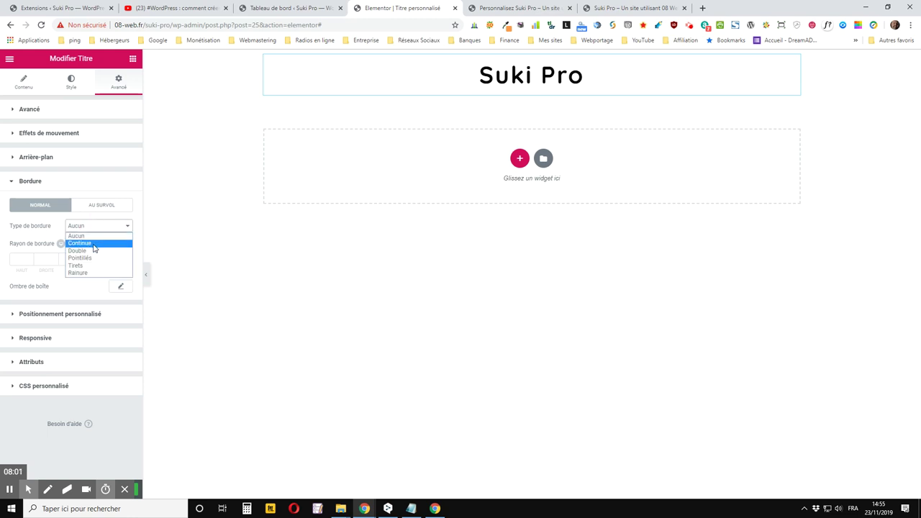
pyautogui.click(92, 249)
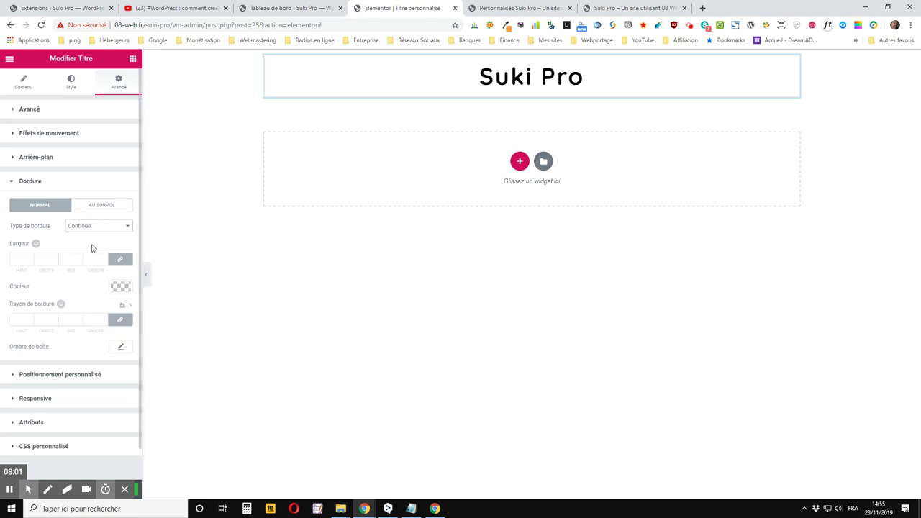
pyautogui.click(30, 259)
pyautogui.click(29, 259)
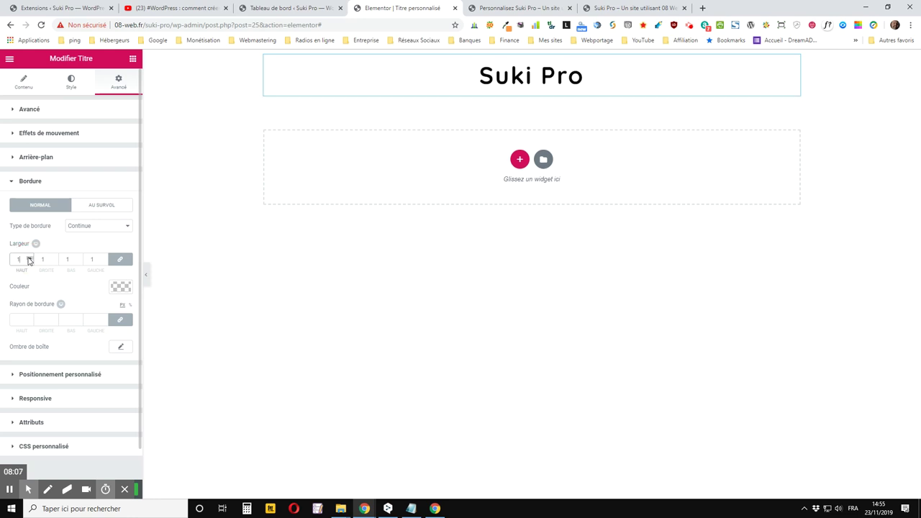
pyautogui.click(29, 259)
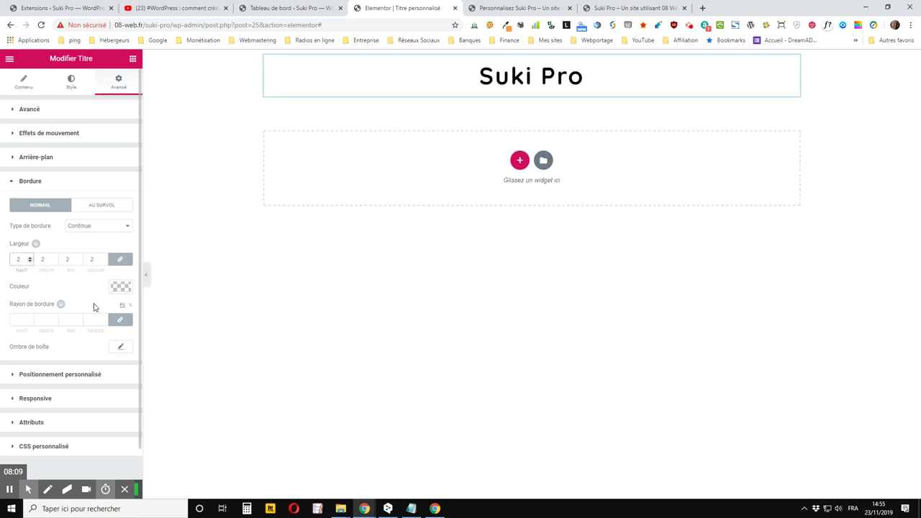
# - Colour the title's border black and set its border radius to 10 px on all corners
pyautogui.click(121, 287)
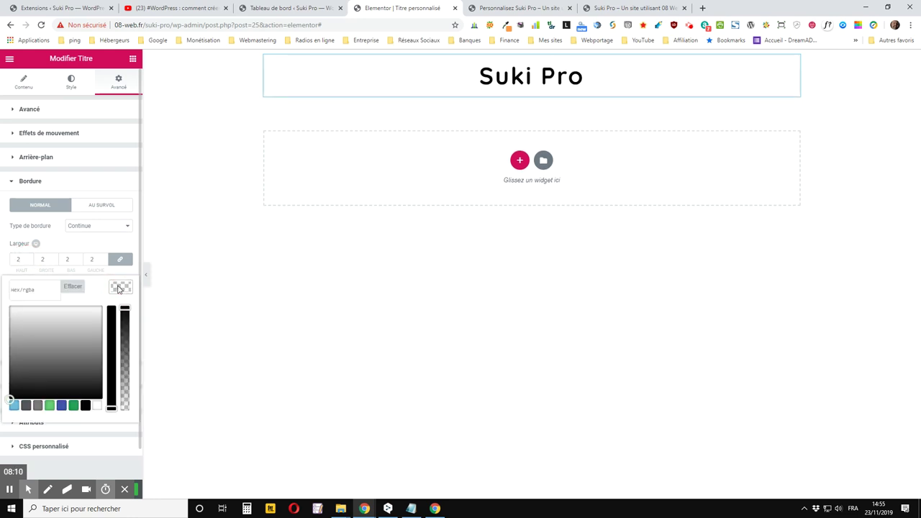
pyautogui.click(85, 406)
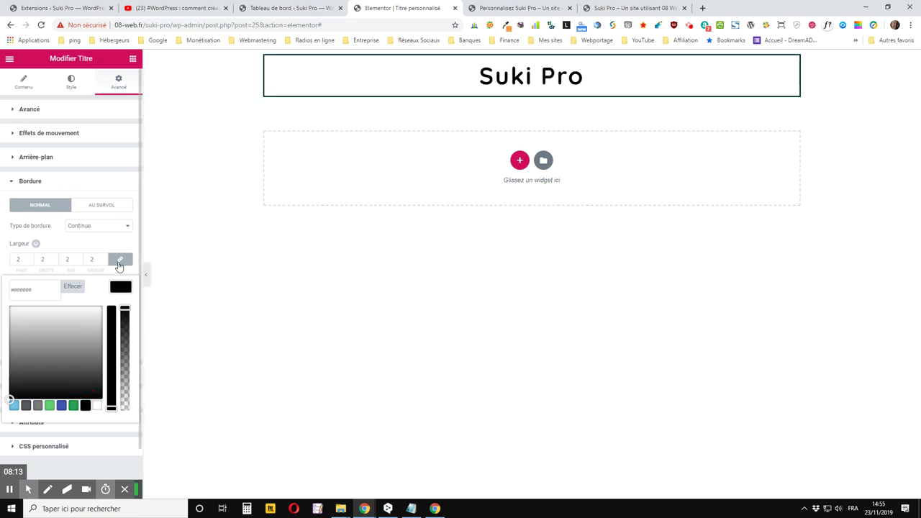
pyautogui.click(104, 245)
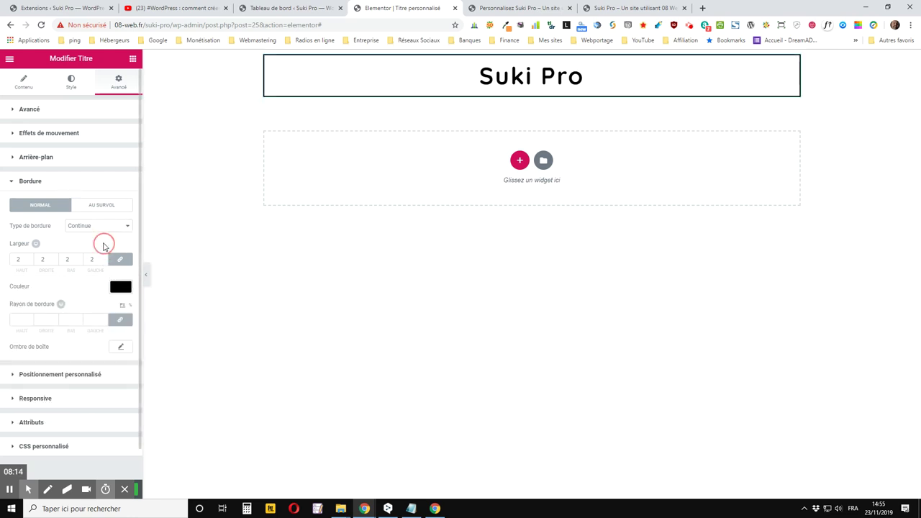
pyautogui.click(66, 321)
pyautogui.write('10')
pyautogui.scroll(-1, 46, 356)
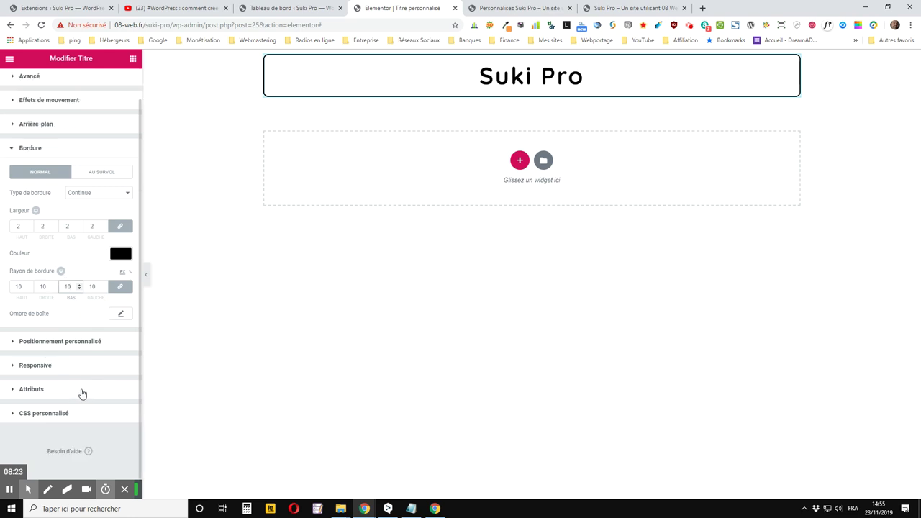
pyautogui.scroll(1, 56, 403)
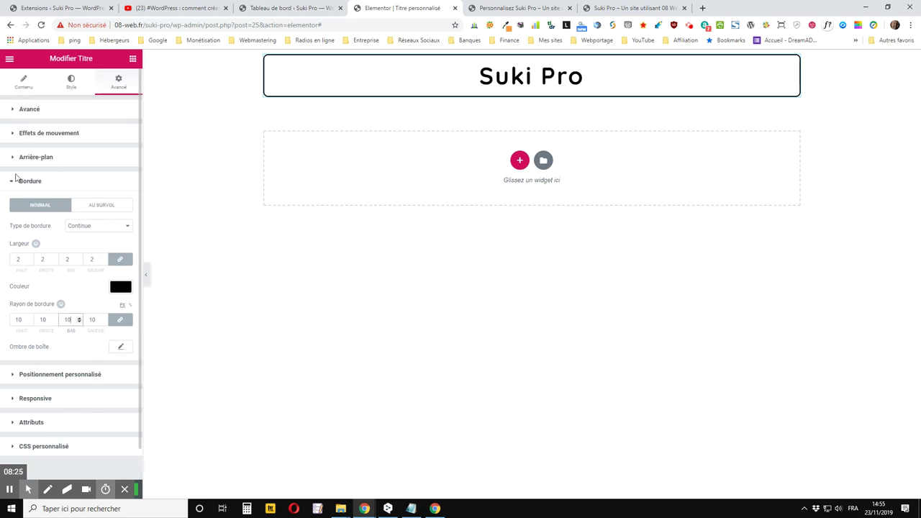
# - Try the scrolling effects in the title widget's motion effects and switch them off again
pyautogui.click(56, 135)
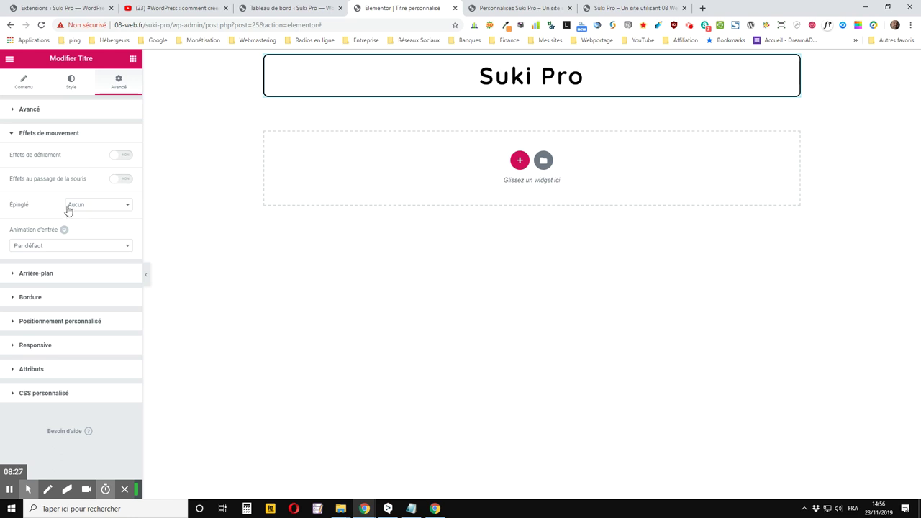
pyautogui.click(122, 155)
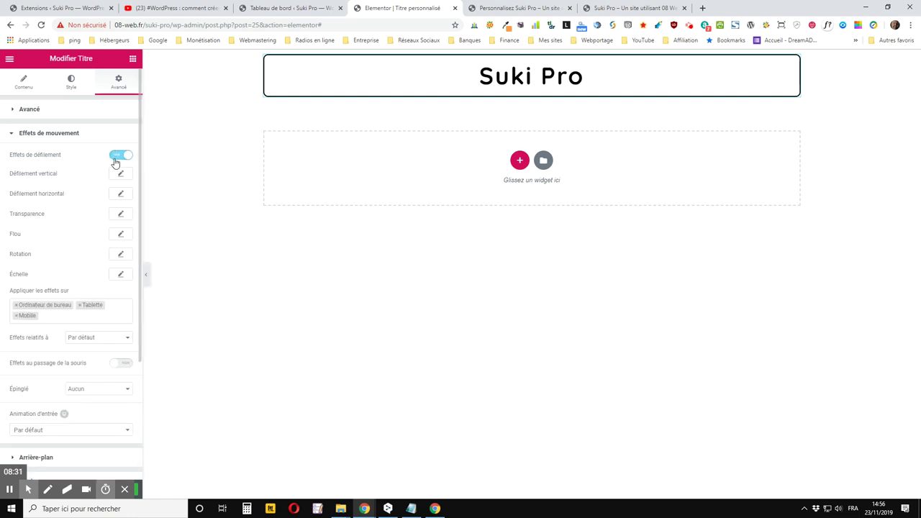
pyautogui.click(117, 156)
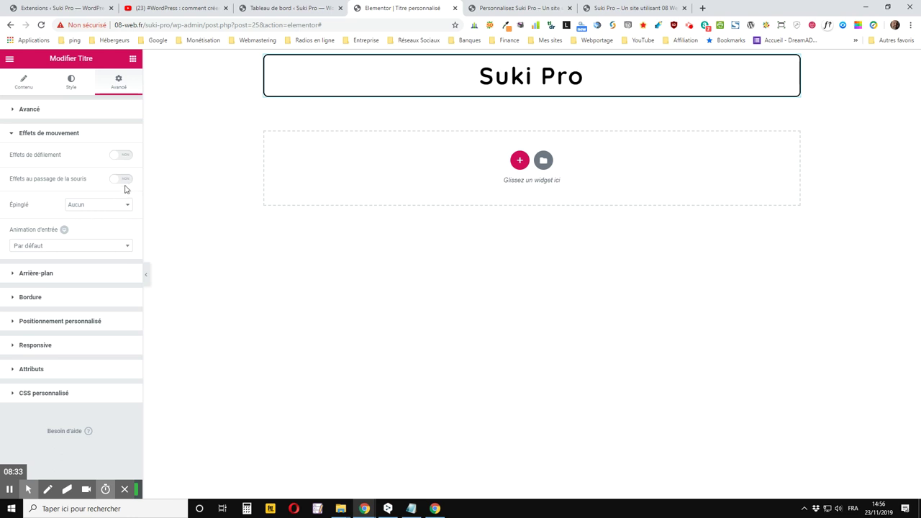
# - Try the title's mouse movement effect with the Direct and Opposé directions, and disable the mouse effects again
pyautogui.click(119, 179)
pyautogui.click(120, 198)
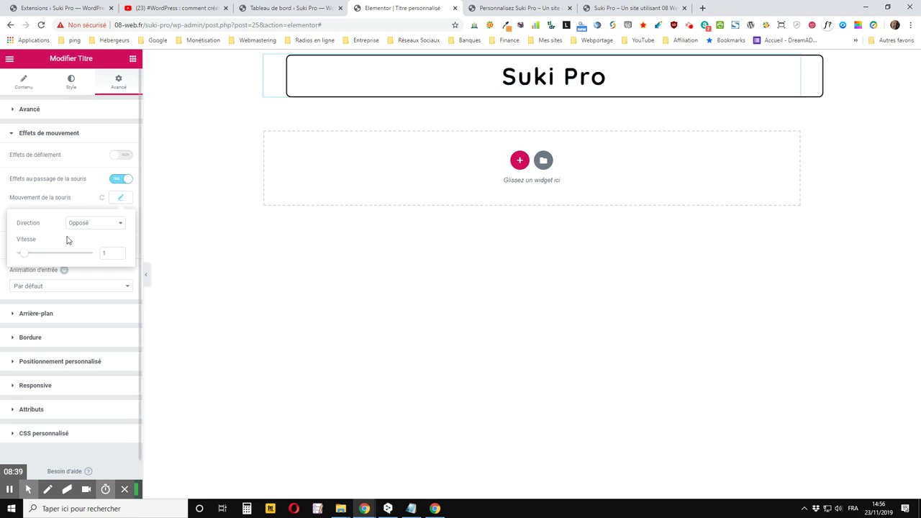
pyautogui.click(97, 224)
pyautogui.click(98, 226)
pyautogui.click(97, 224)
pyautogui.click(80, 240)
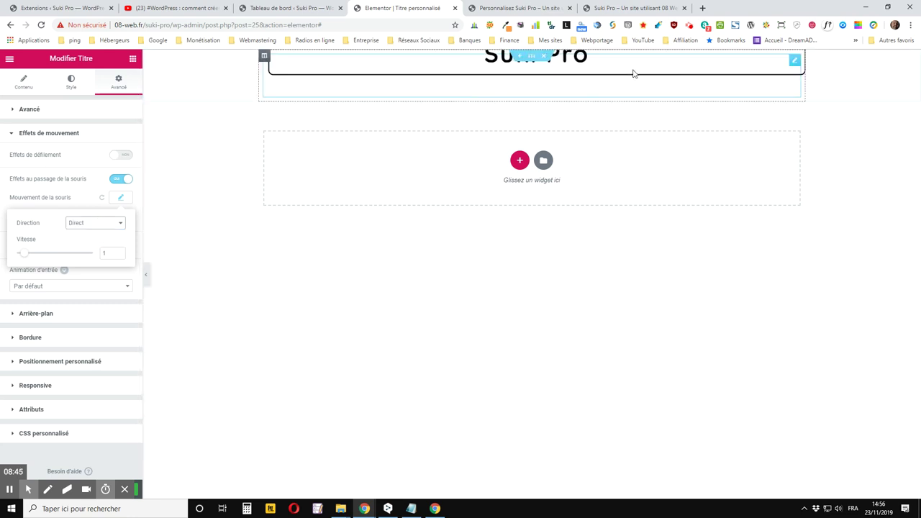
pyautogui.click(88, 228)
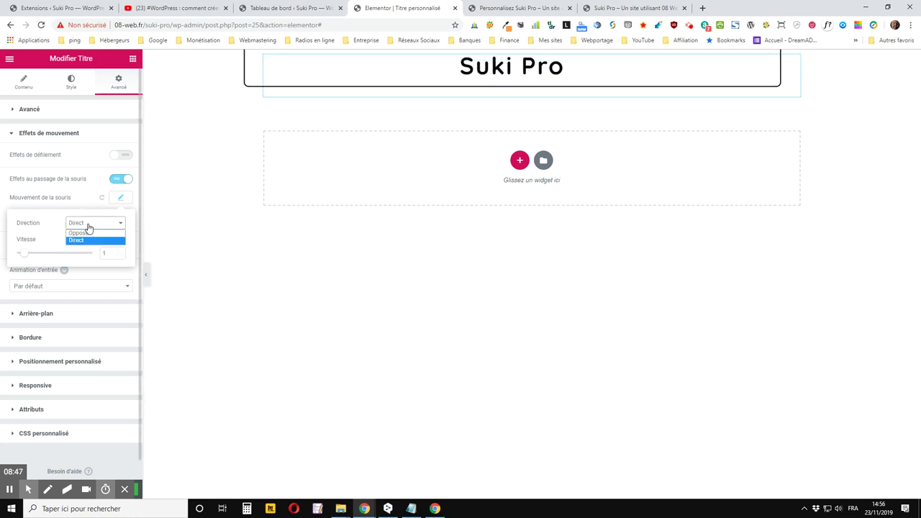
pyautogui.click(84, 233)
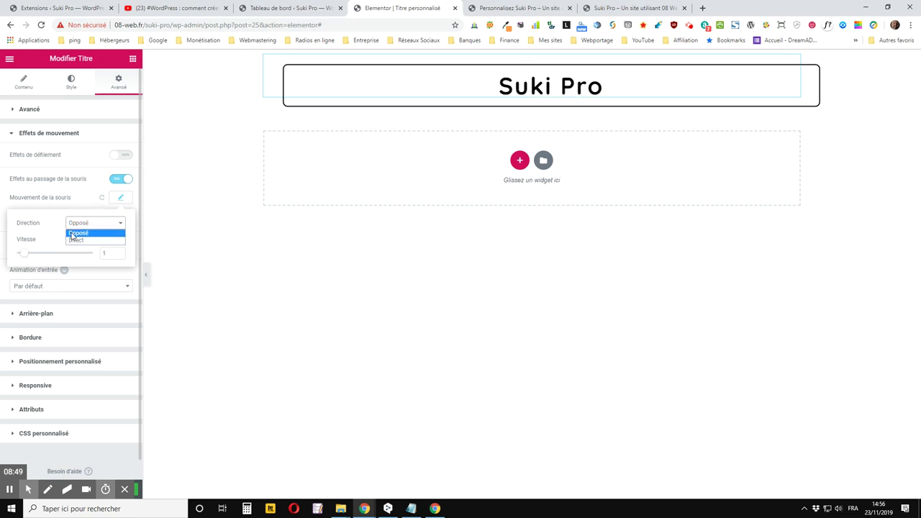
pyautogui.click(85, 204)
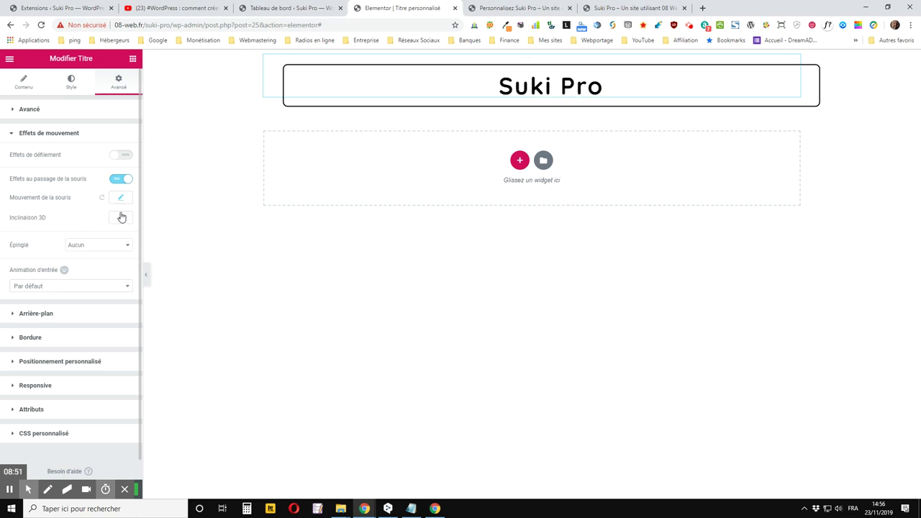
pyautogui.click(121, 180)
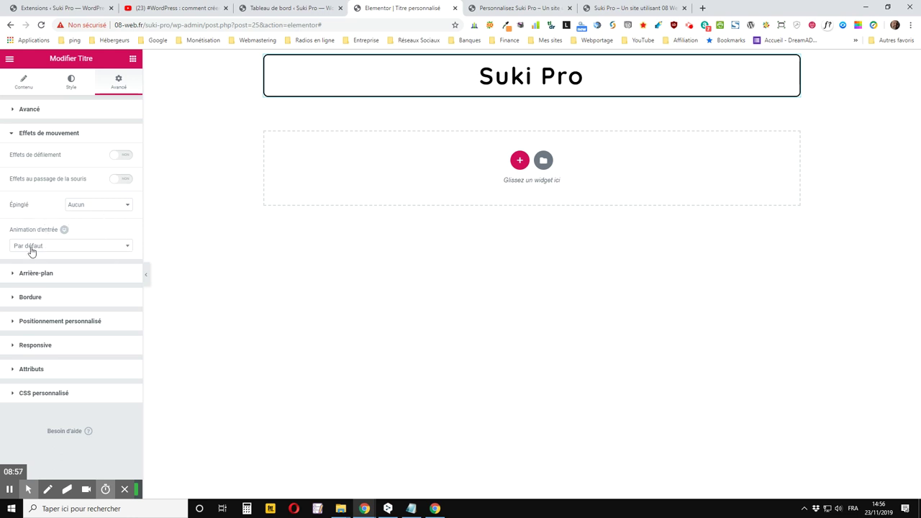
# - Give the title widget the Bounce In entrance animation
pyautogui.click(64, 248)
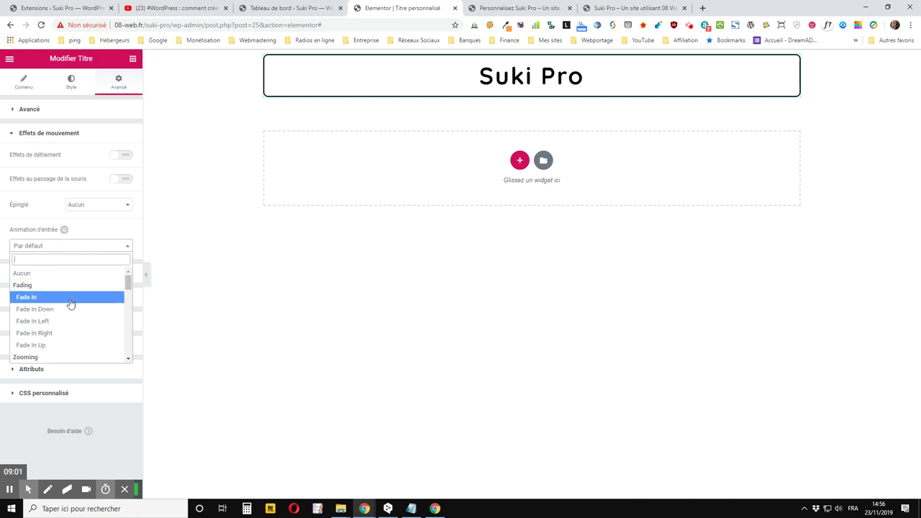
pyautogui.scroll(-3, 72, 302)
pyautogui.scroll(-1, 73, 307)
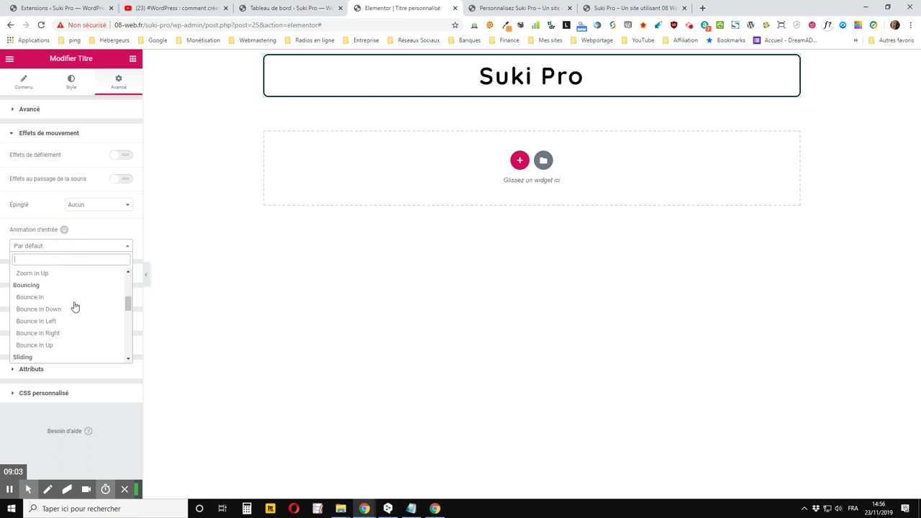
pyautogui.click(64, 301)
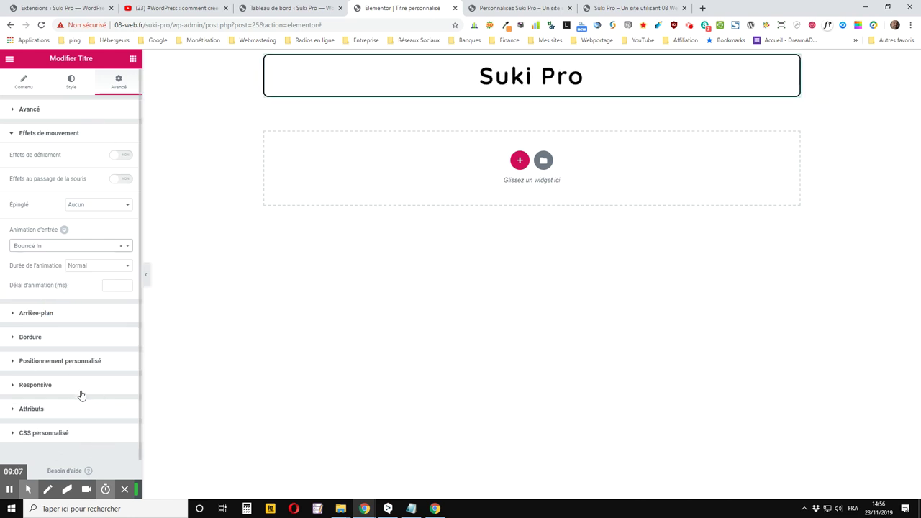
pyautogui.scroll(-1, 27, 374)
pyautogui.scroll(1, 74, 301)
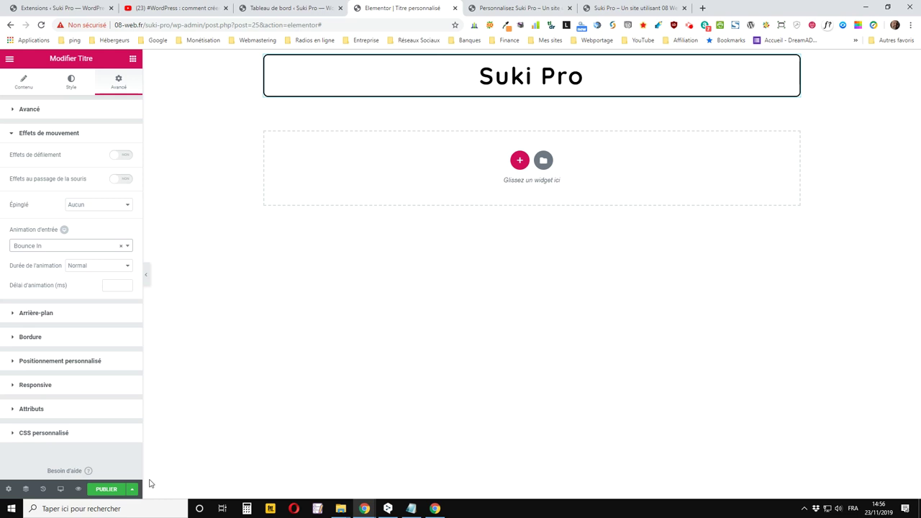
# - Publish the custom title section
pyautogui.click(132, 490)
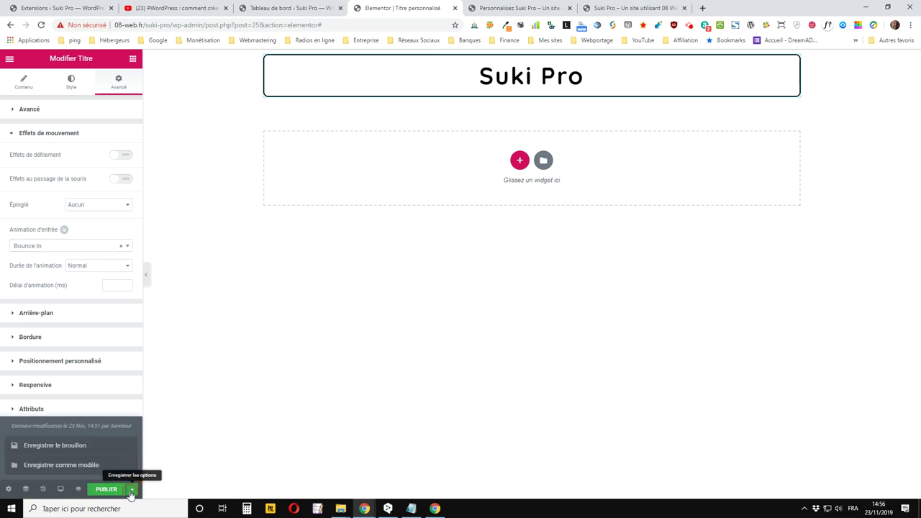
pyautogui.click(54, 445)
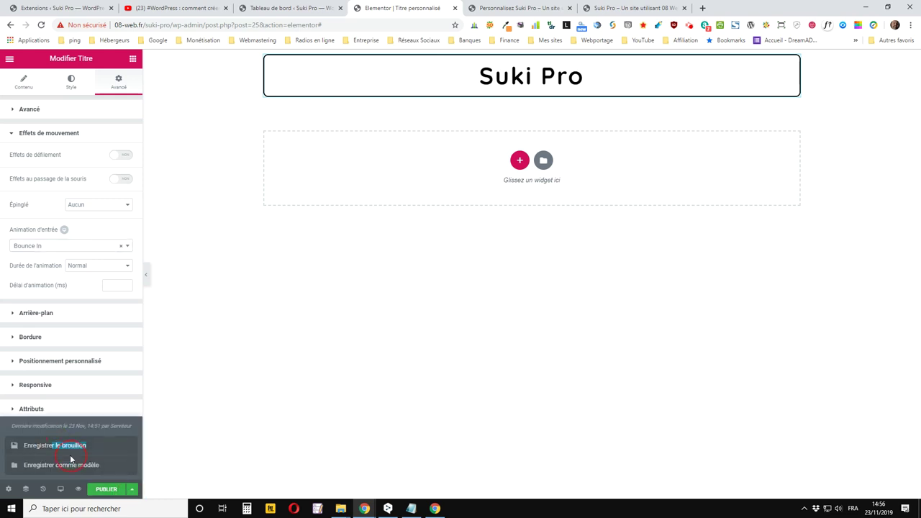
pyautogui.click(115, 491)
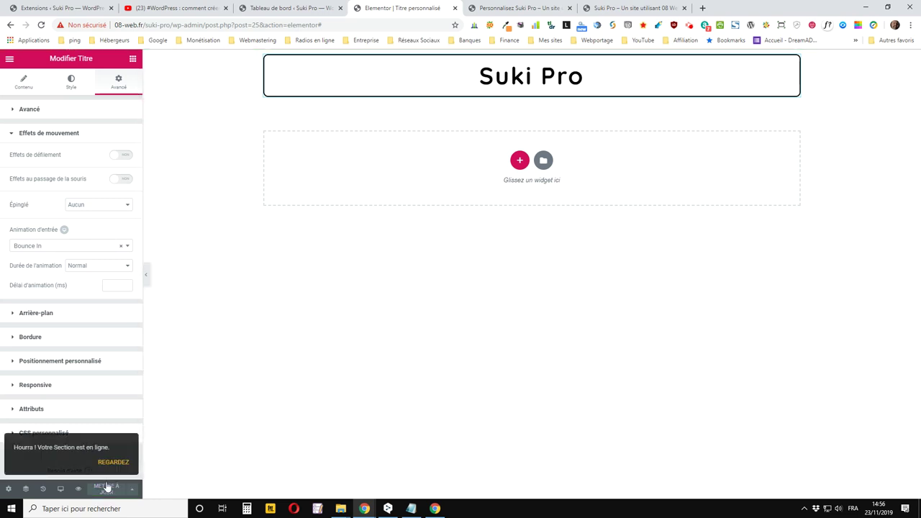
# - Copy the shortcode of the "Titre personnalisé" template from the saved templates list in the WordPress dashboard
pyautogui.click(306, 7)
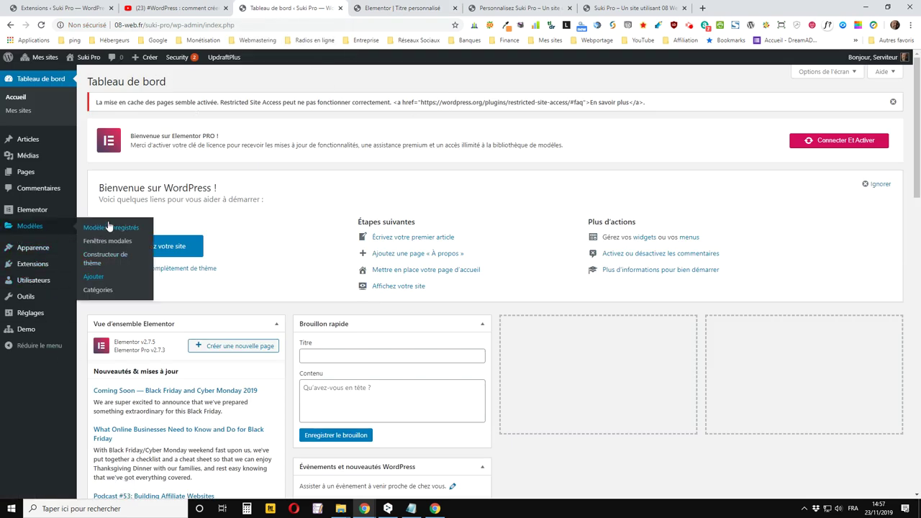
pyautogui.click(135, 230)
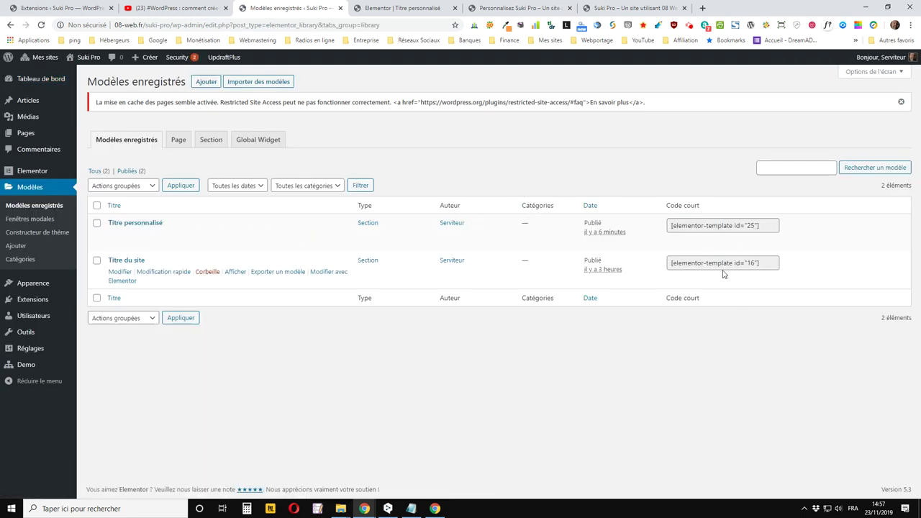
pyautogui.click(714, 225)
pyautogui.hotkey('ctrl', 'c')
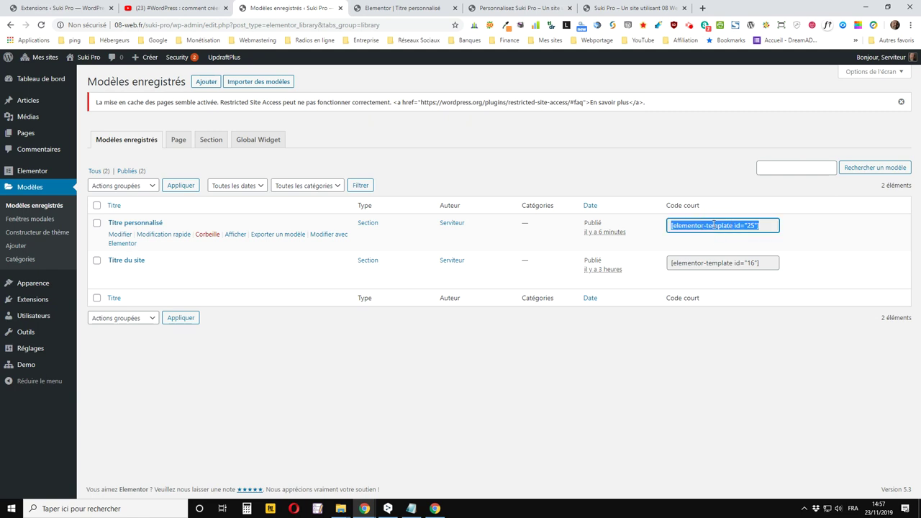
pyautogui.rightClick(714, 226)
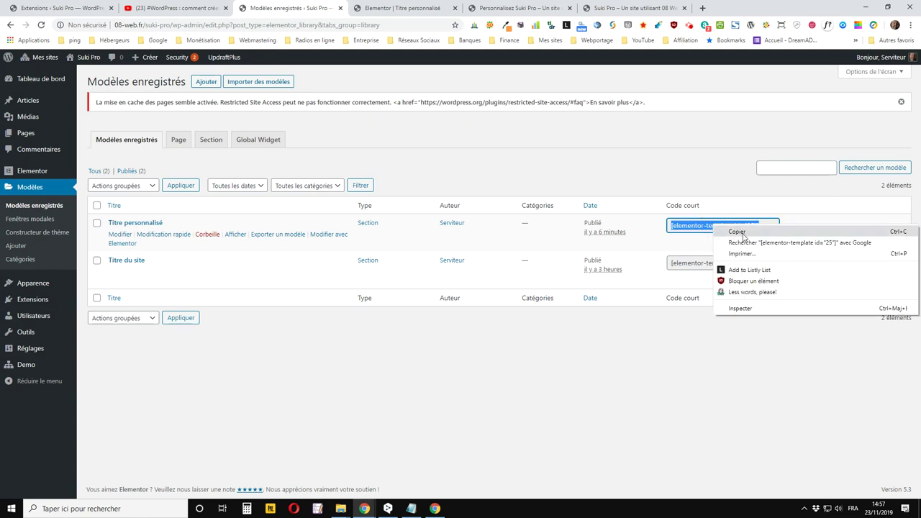
pyautogui.click(737, 231)
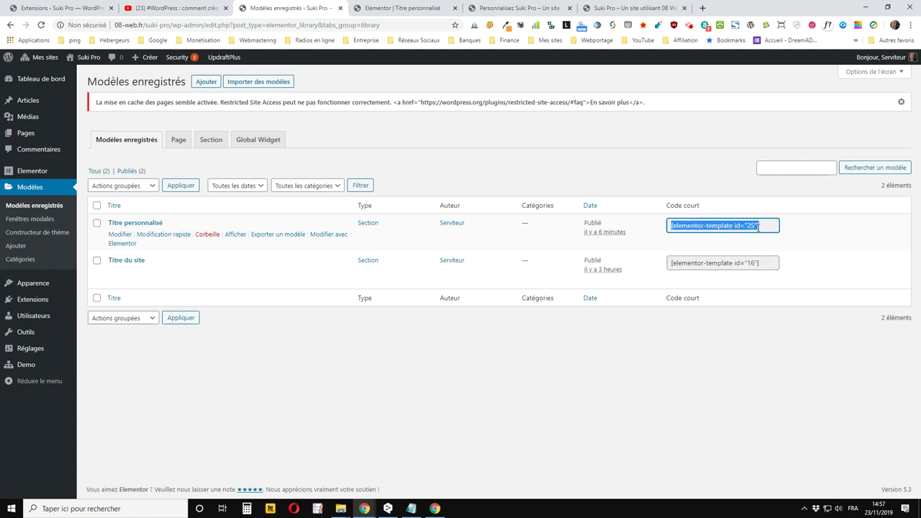
pyautogui.click(503, 8)
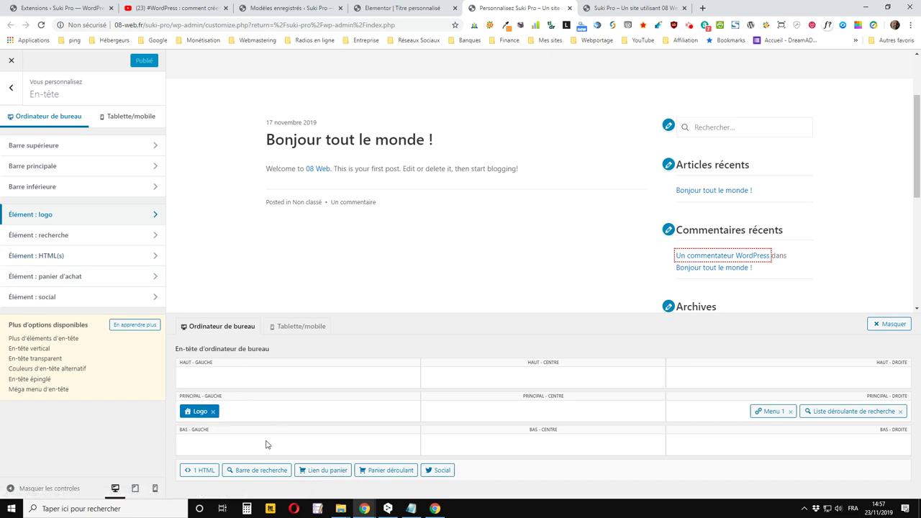
pyautogui.click(213, 412)
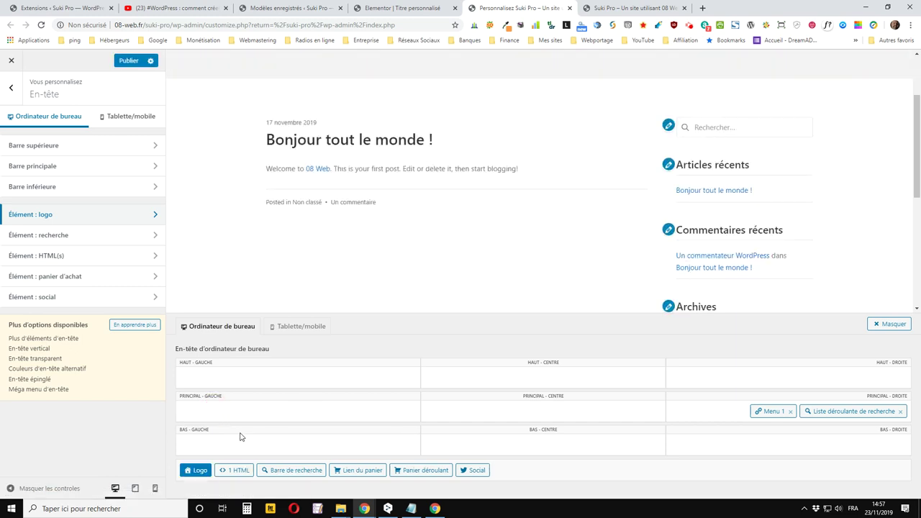
pyautogui.moveTo(234, 471); pyautogui.dragTo(207, 411)
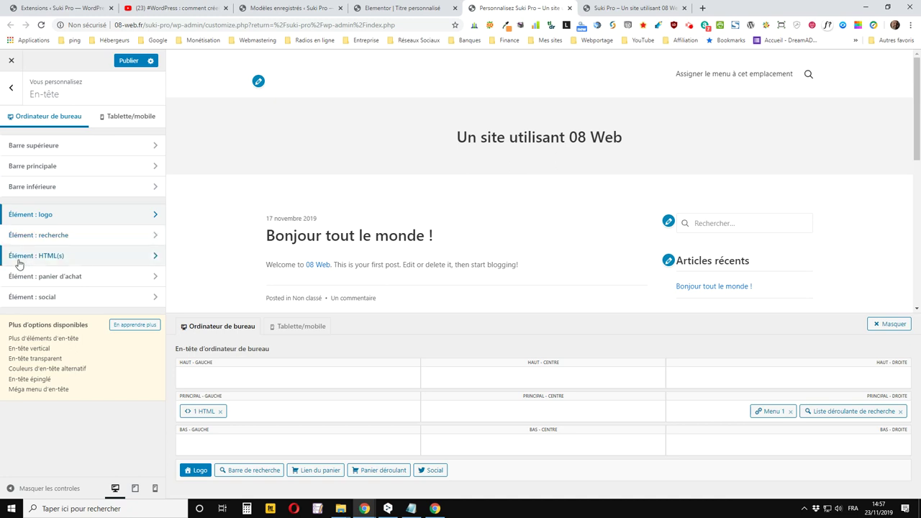
# - Put the shortcode [elementor-template id="25"] into the 1 HTML header element and publish the changes
pyautogui.click(51, 258)
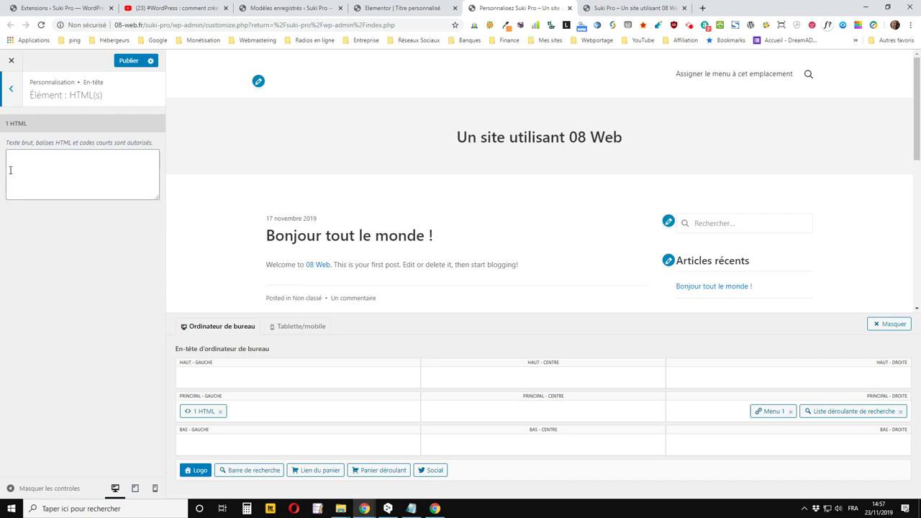
pyautogui.click(9, 170)
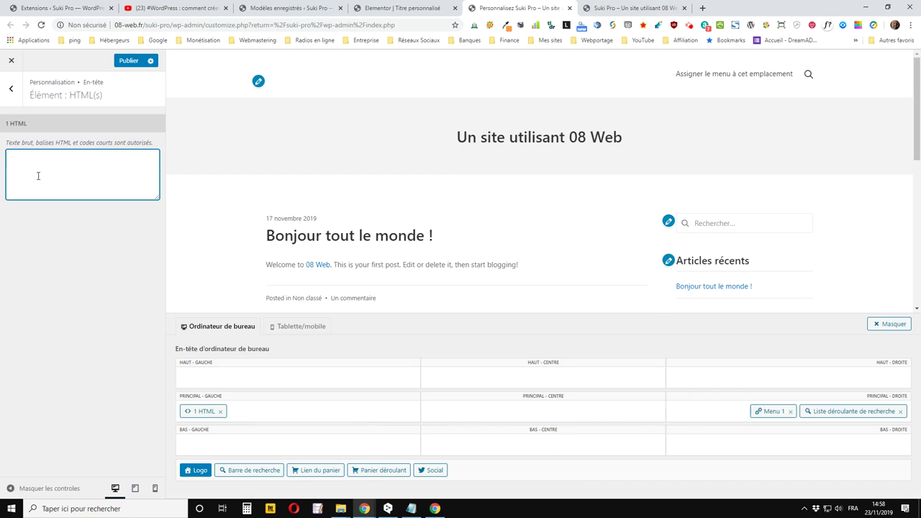
pyautogui.hotkey('ctrl', 'v')
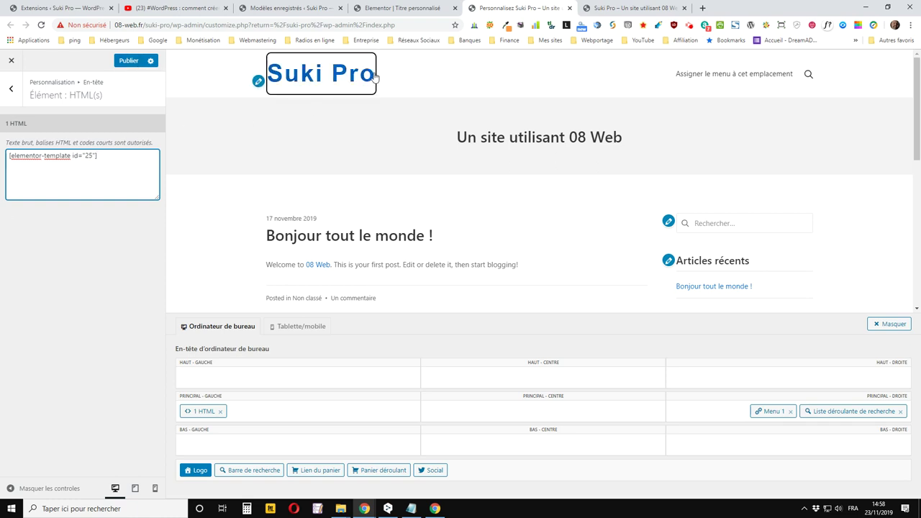
pyautogui.click(128, 61)
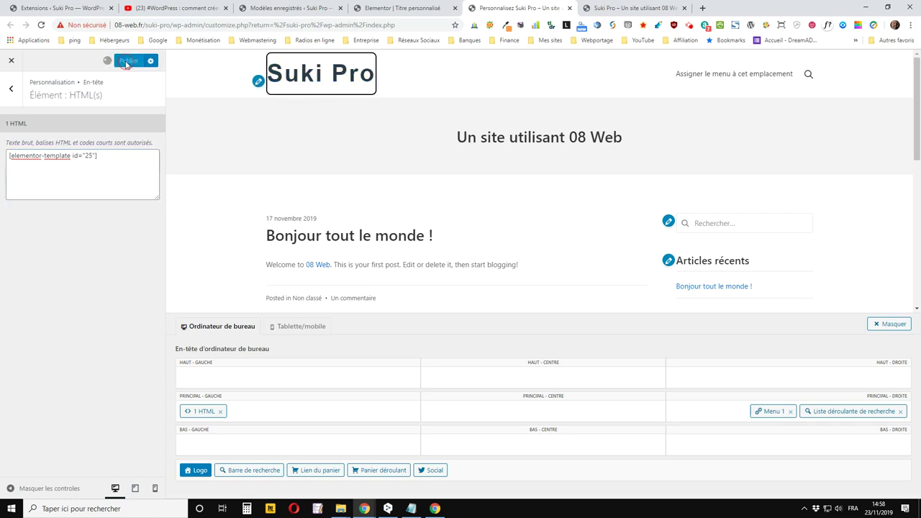
# - Reload the live site and check the header title's animation and home link from the "Bonjour tout le monde !" post
pyautogui.click(609, 10)
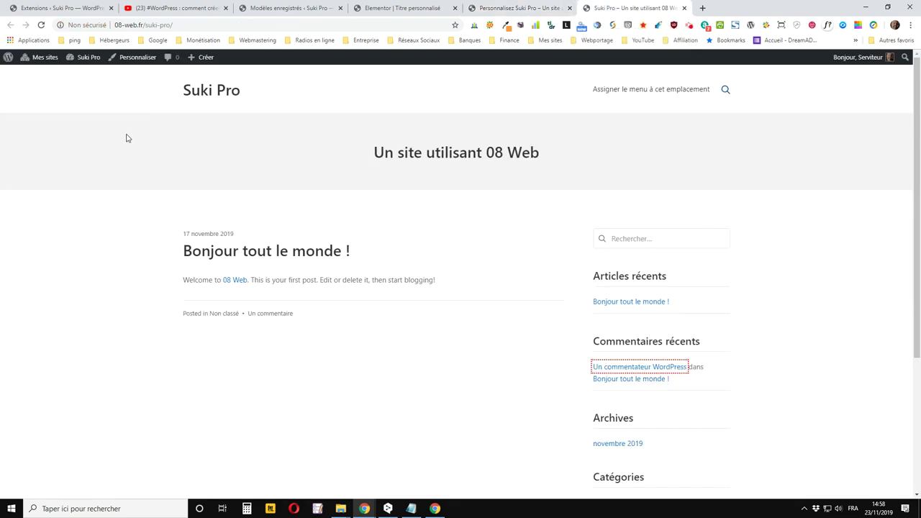
pyautogui.click(41, 25)
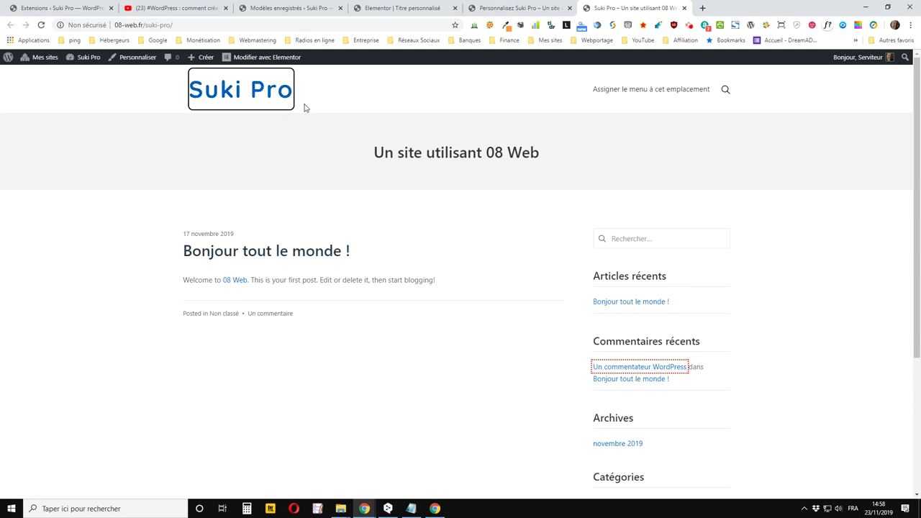
pyautogui.click(238, 94)
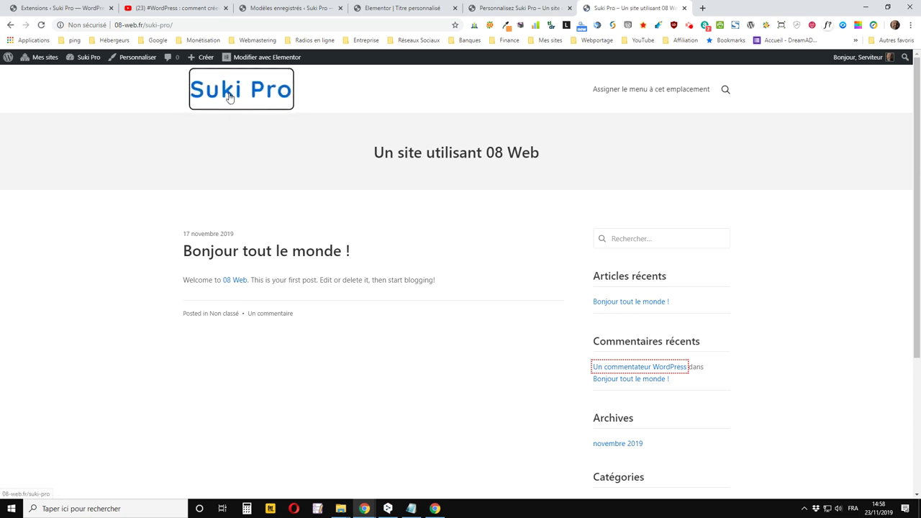
pyautogui.click(263, 249)
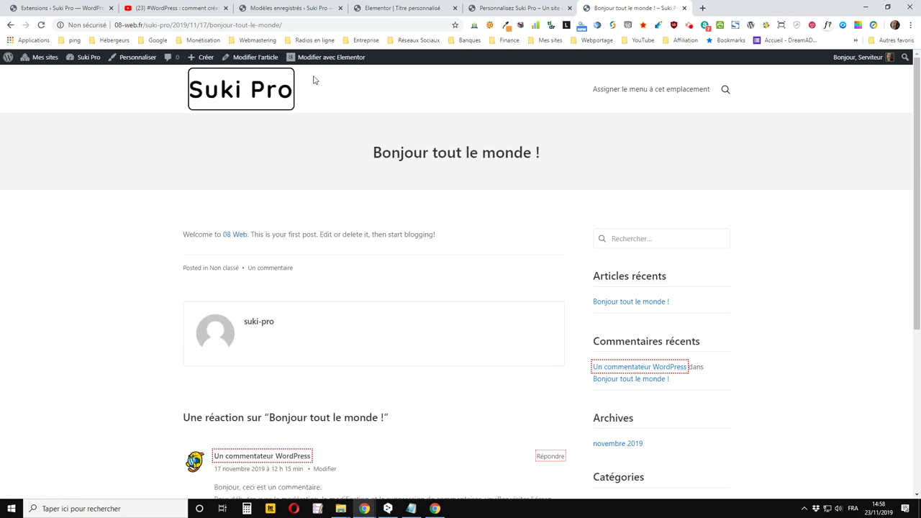
pyautogui.click(229, 97)
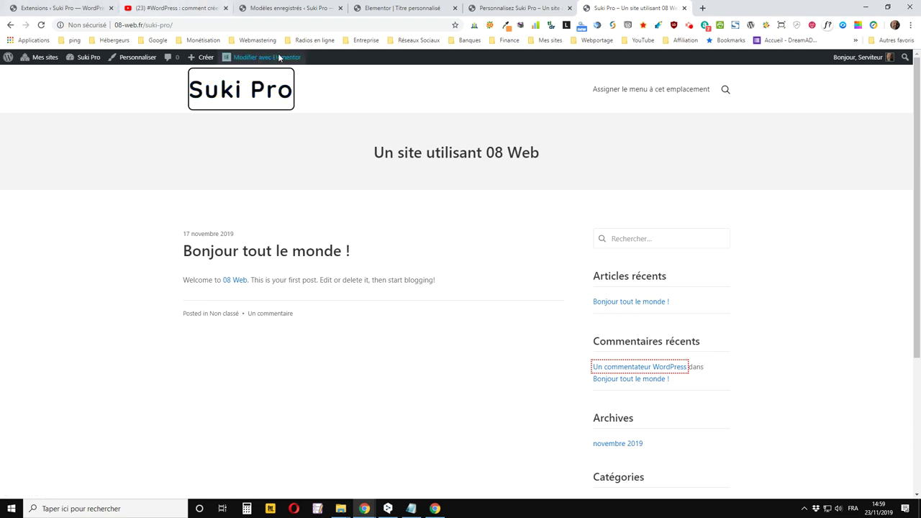
pyautogui.click(272, 8)
pyautogui.click(374, 8)
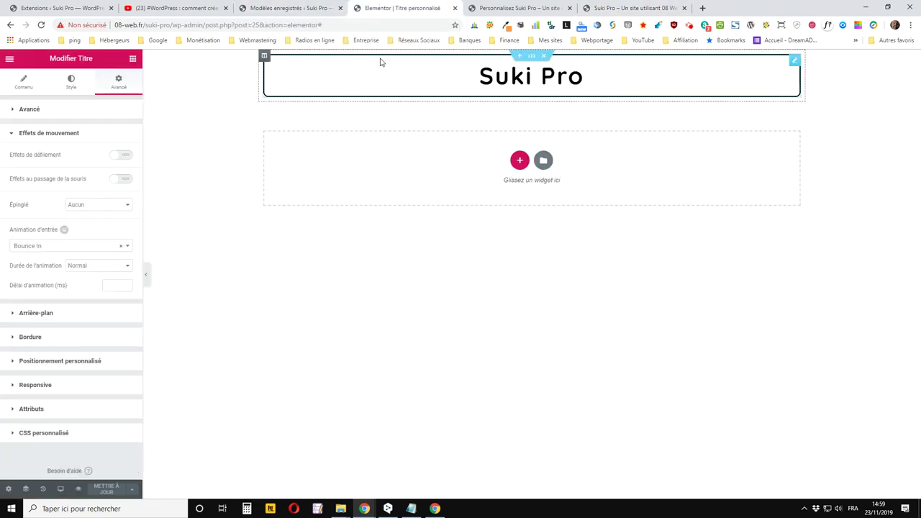
pyautogui.click(499, 8)
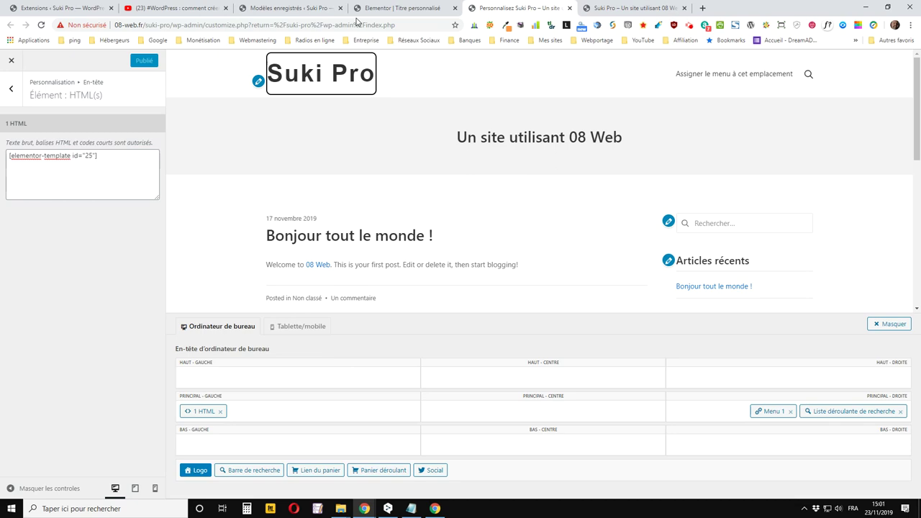
# - Switch to the YouTube page of the #ElementPackPro slideshow video, expand its description and review the recommended theme, extension, hosting and Elementor addon links
pyautogui.click(144, 8)
pyautogui.scroll(-2, 108, 324)
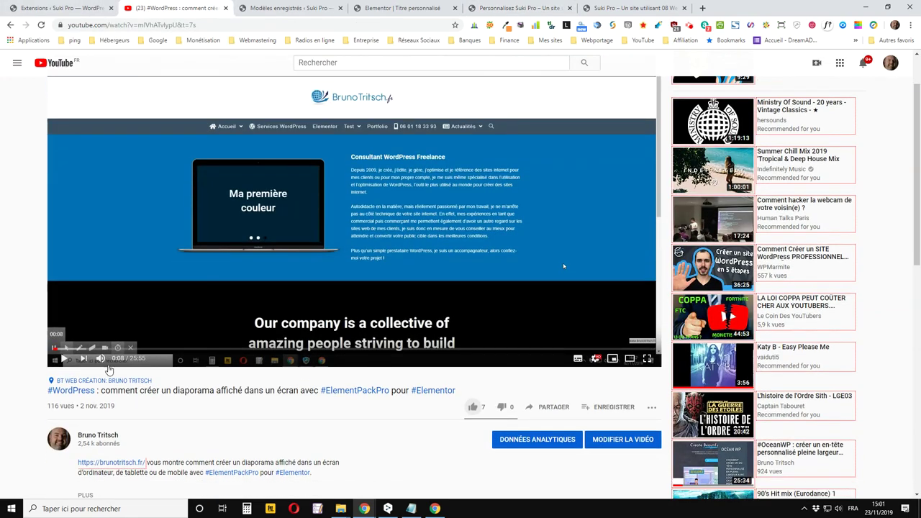
pyautogui.click(88, 370)
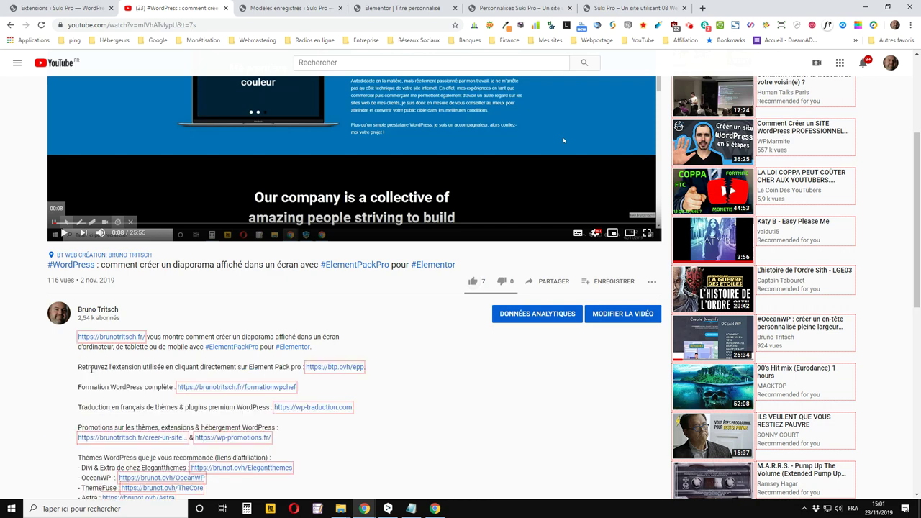
pyautogui.scroll(-2, 142, 222)
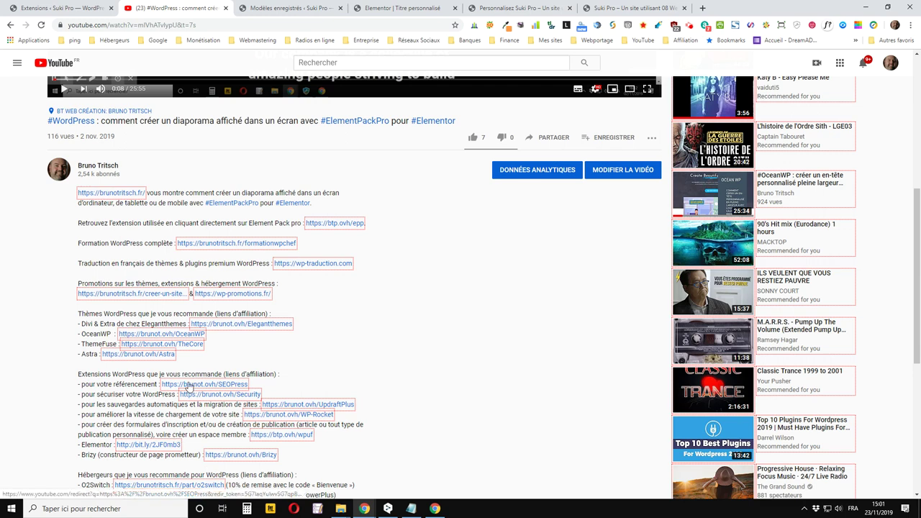
pyautogui.scroll(-1, 165, 387)
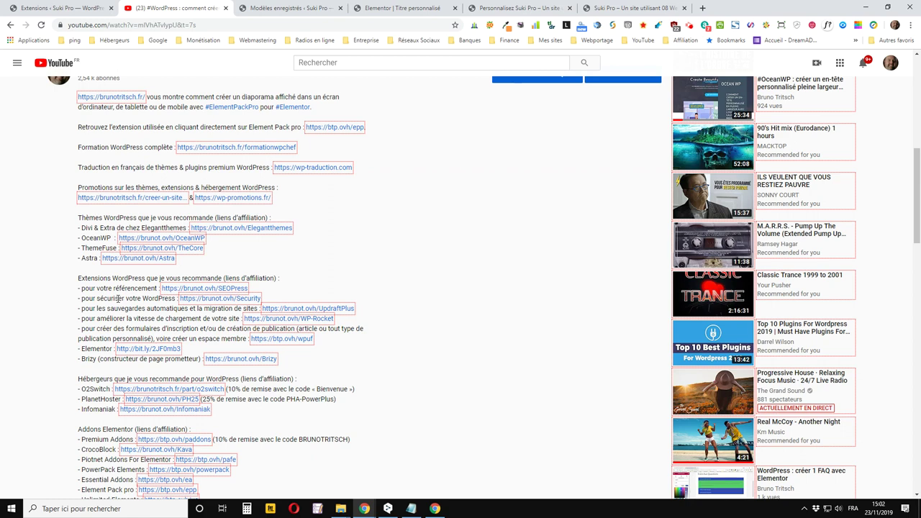
# - Give the #ElementPackPro slideshow video a like
pyautogui.scroll(3, 8, 446)
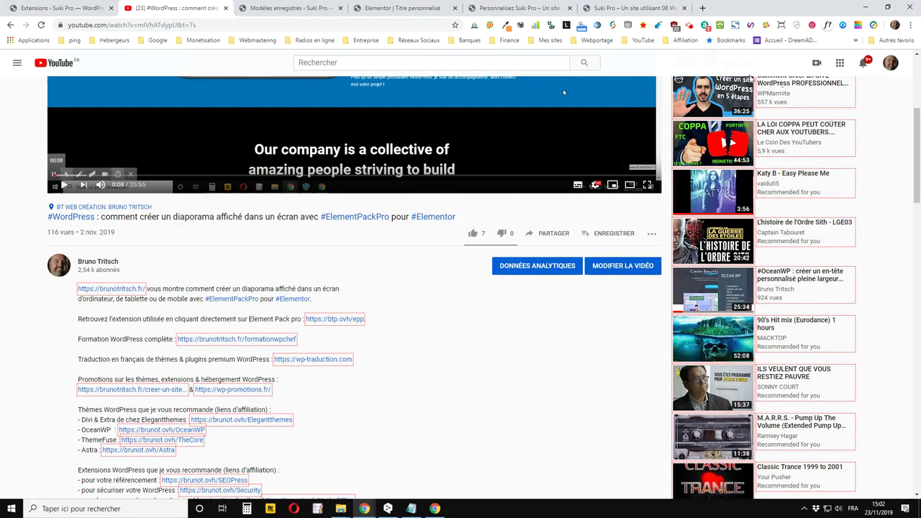
pyautogui.scroll(3, 748, 101)
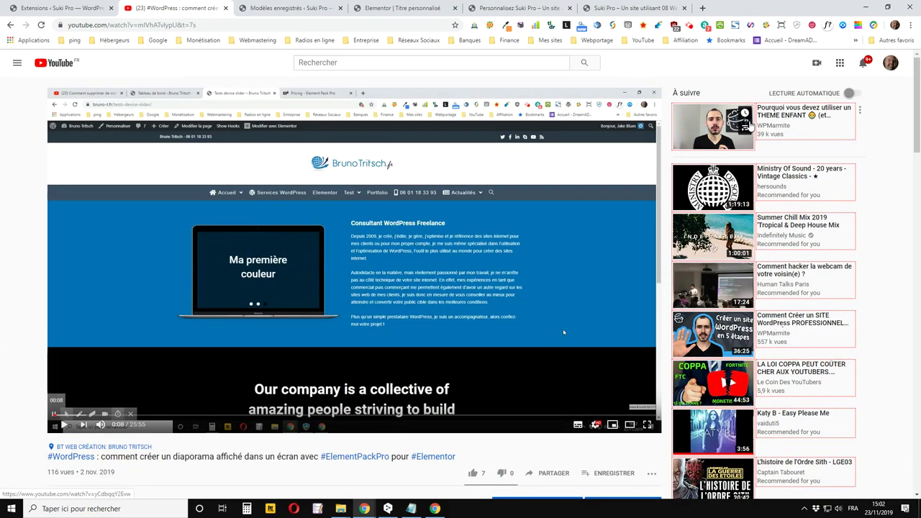
pyautogui.scroll(-1, 604, 290)
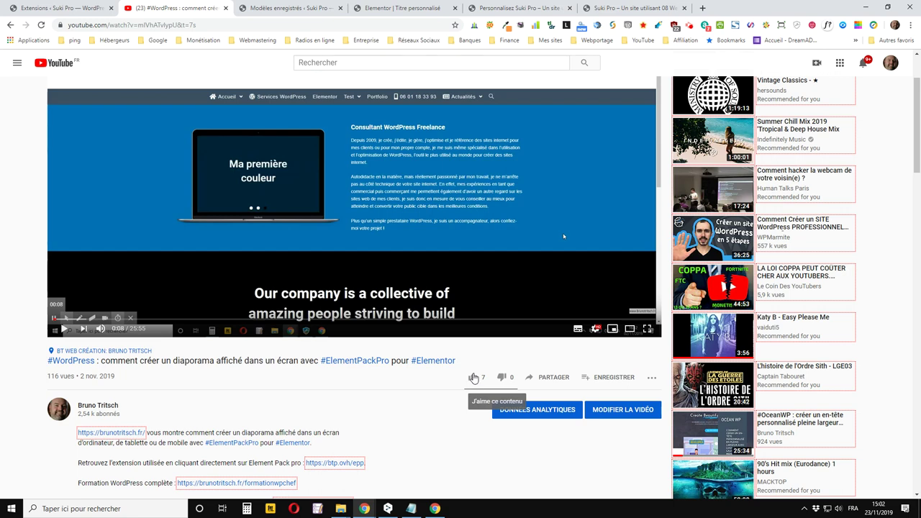
pyautogui.click(474, 379)
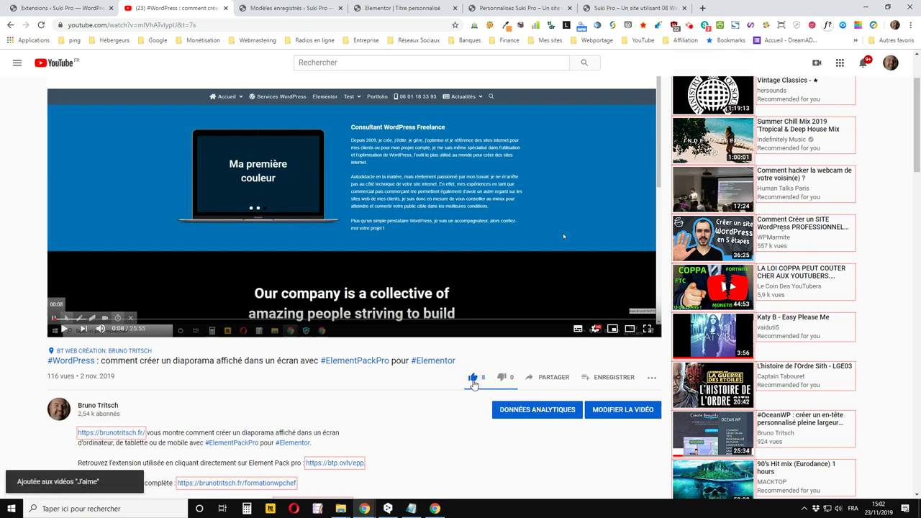